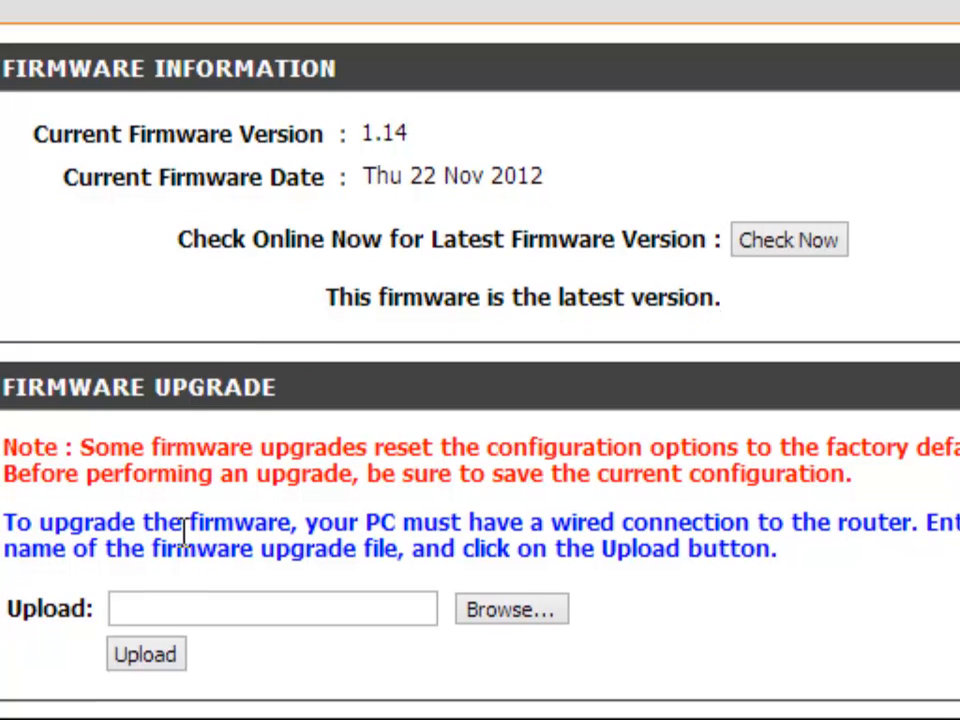
scroll(47, 507, down, 3)
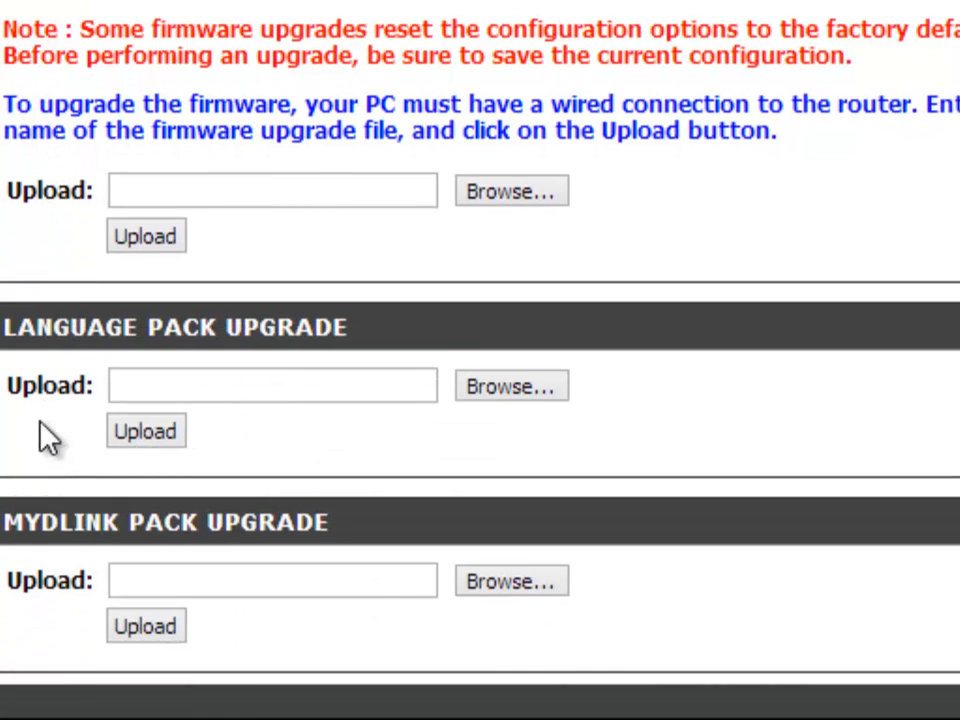
drag(6, 85, 904, 118)
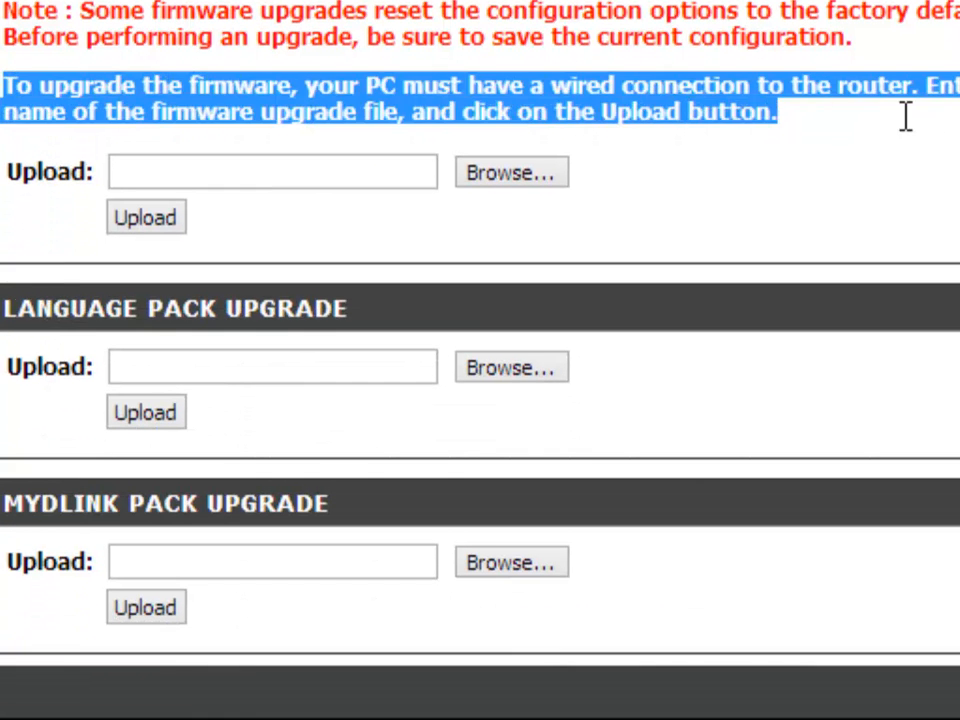
click(940, 138)
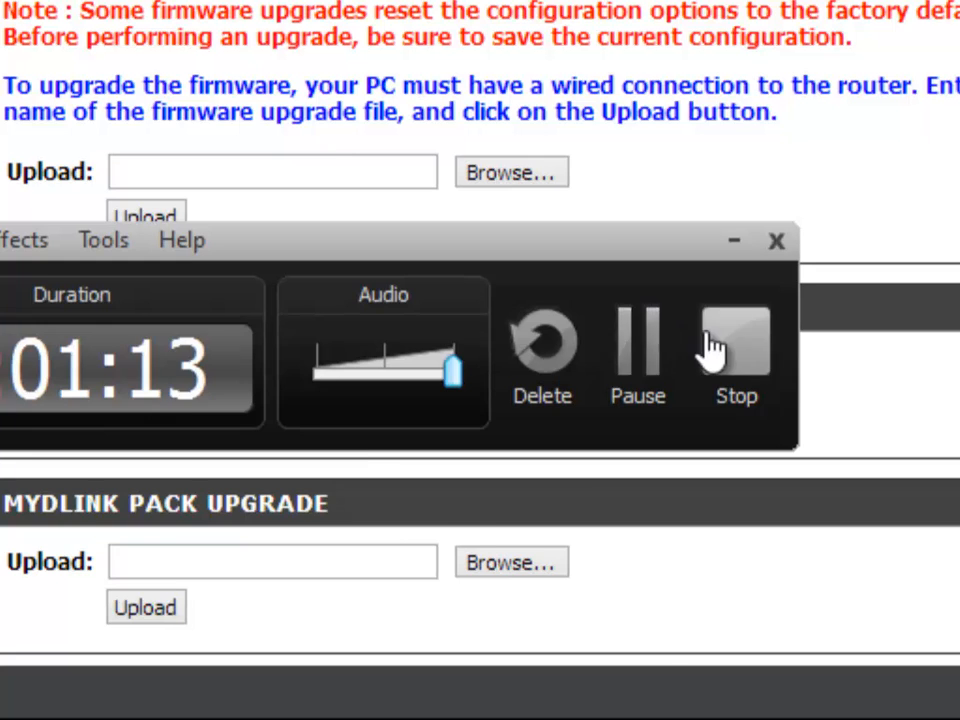
click(707, 336)
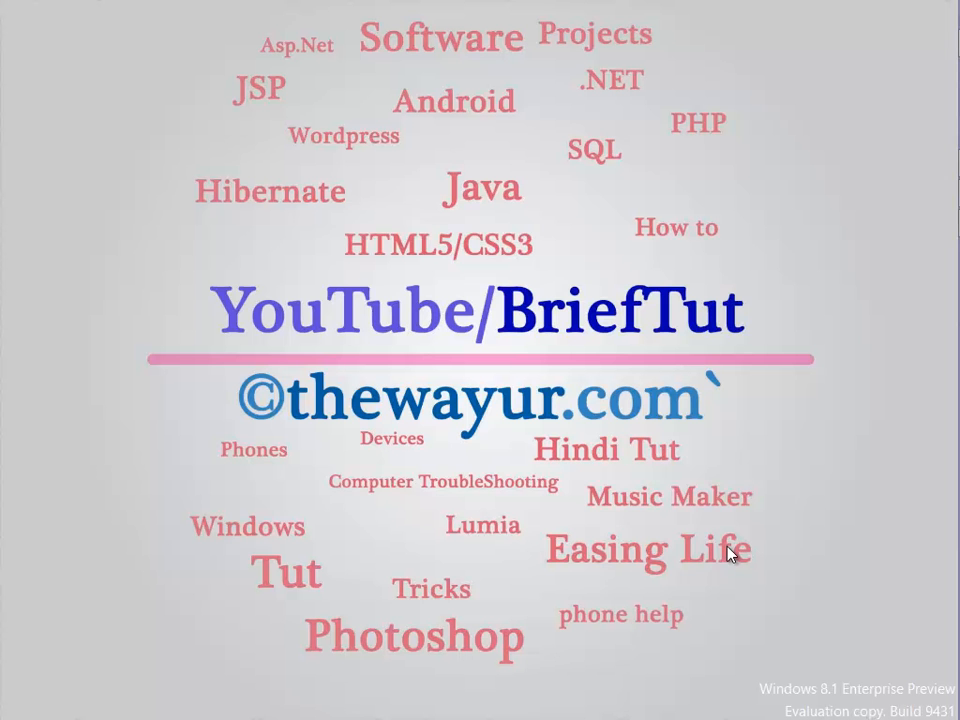
right_click(838, 345)
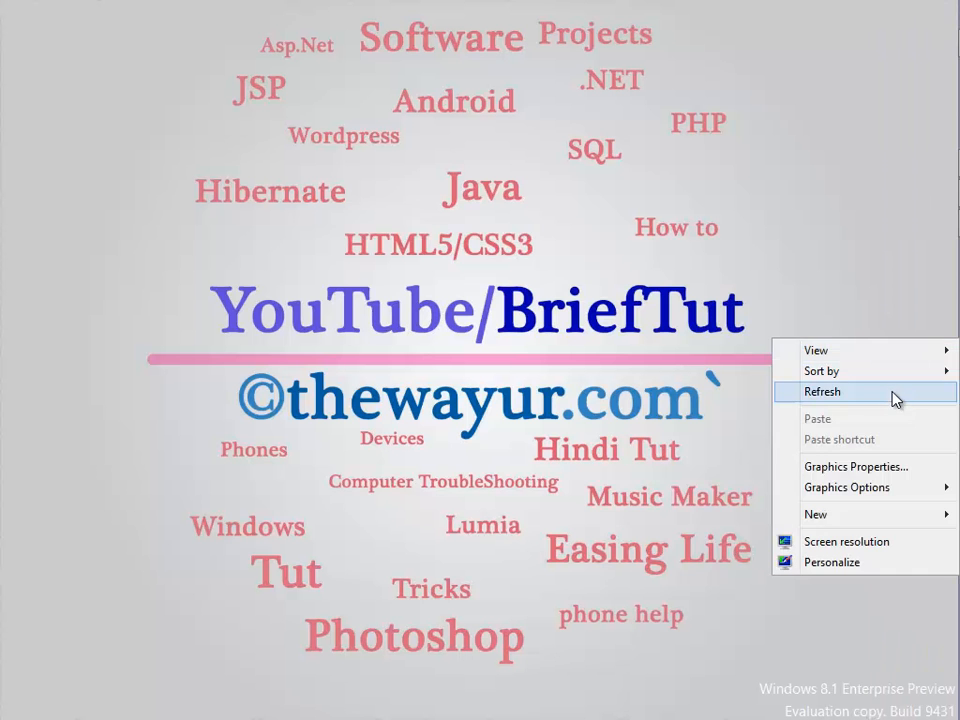
click(895, 392)
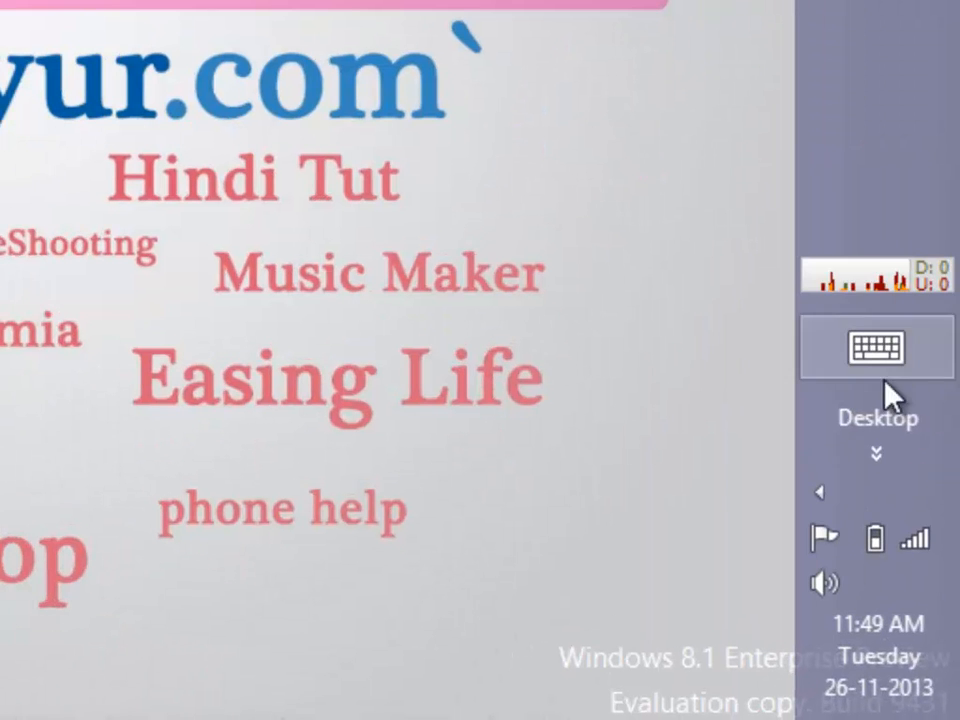
Step: Open the Network Connection Details of the active Wi-Fi connection through the Network and Sharing Center
mouse_move(937, 633)
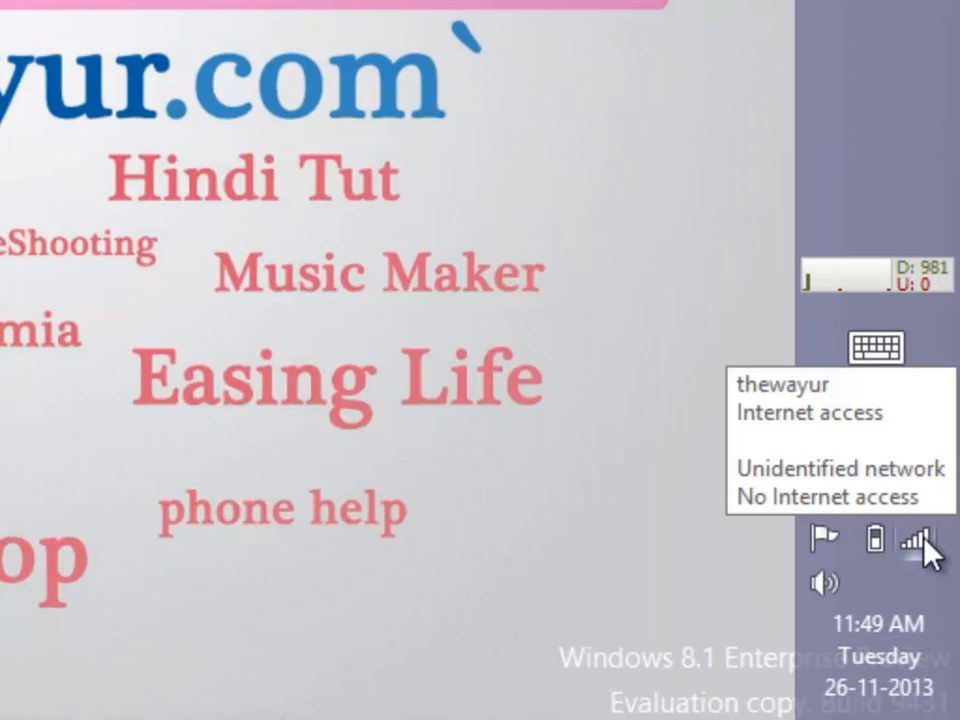
right_click(925, 543)
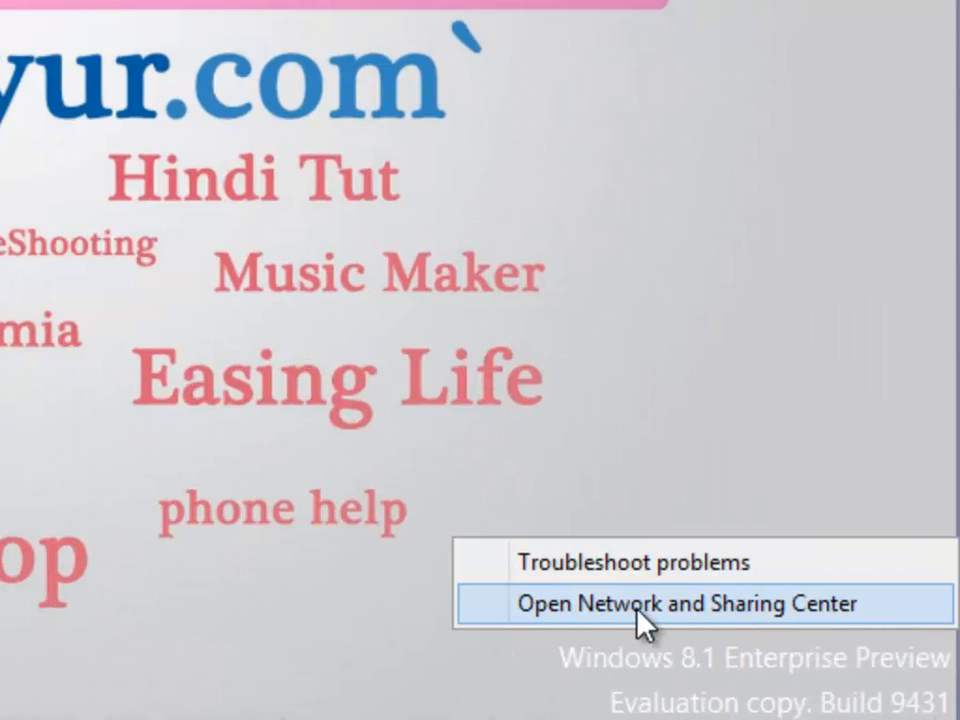
click(725, 605)
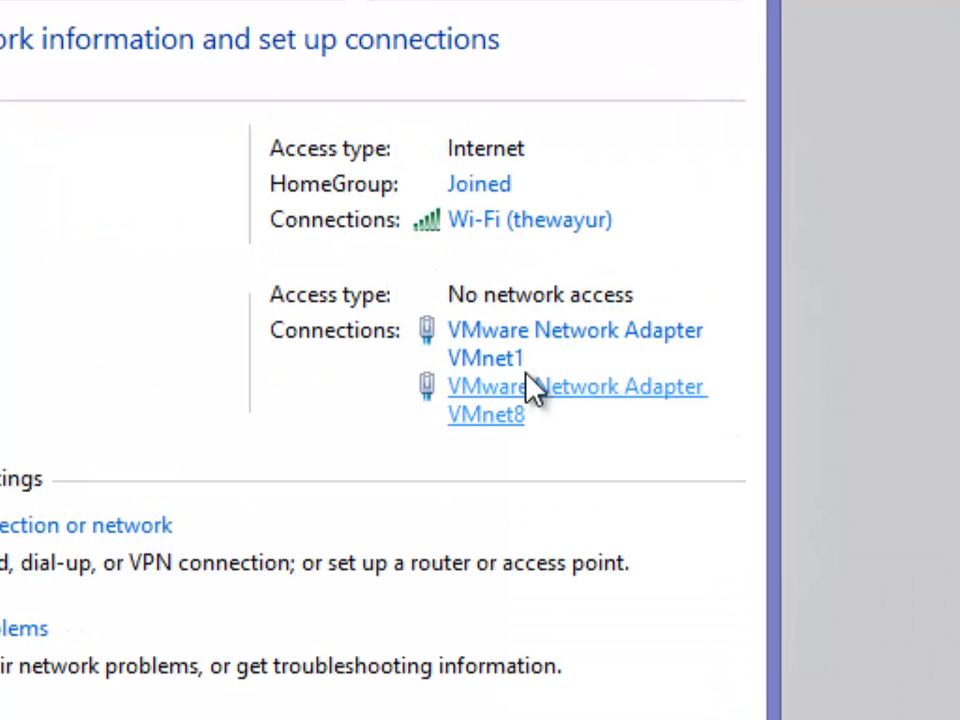
click(576, 222)
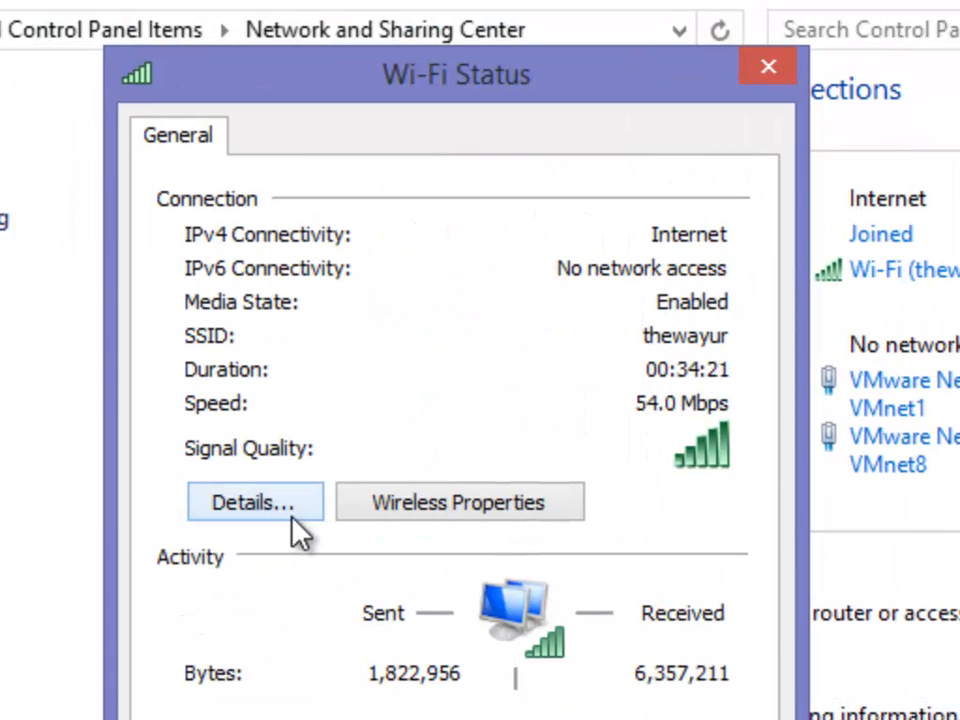
click(255, 502)
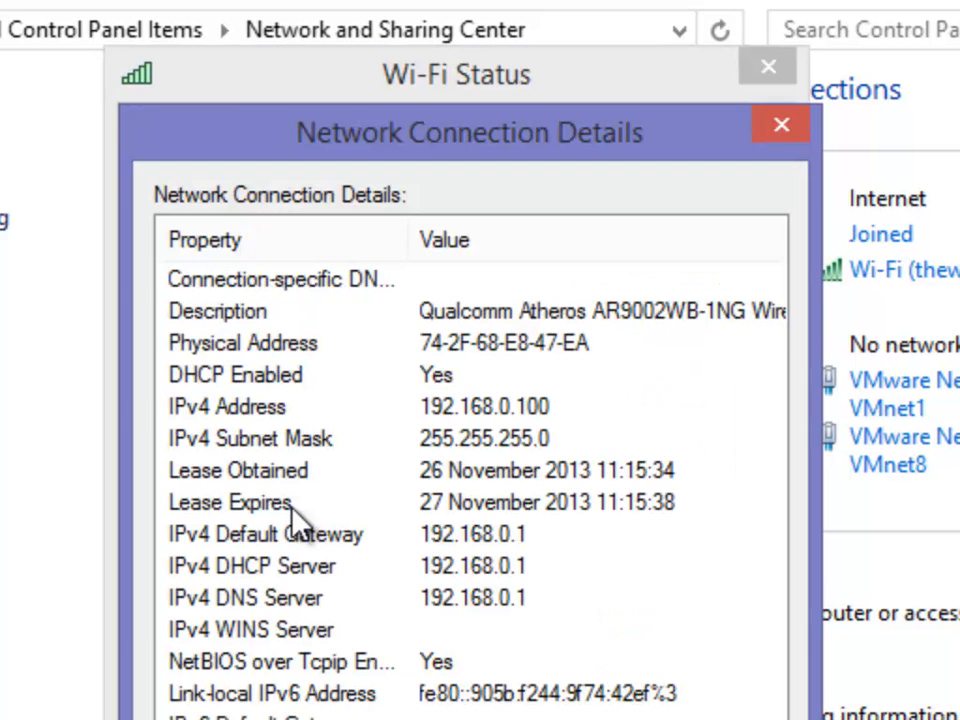
Step: Check the Physical Address and IPv4 Default Gateway entries of the Wi-Fi connection, and close the details and status dialogs
click(343, 345)
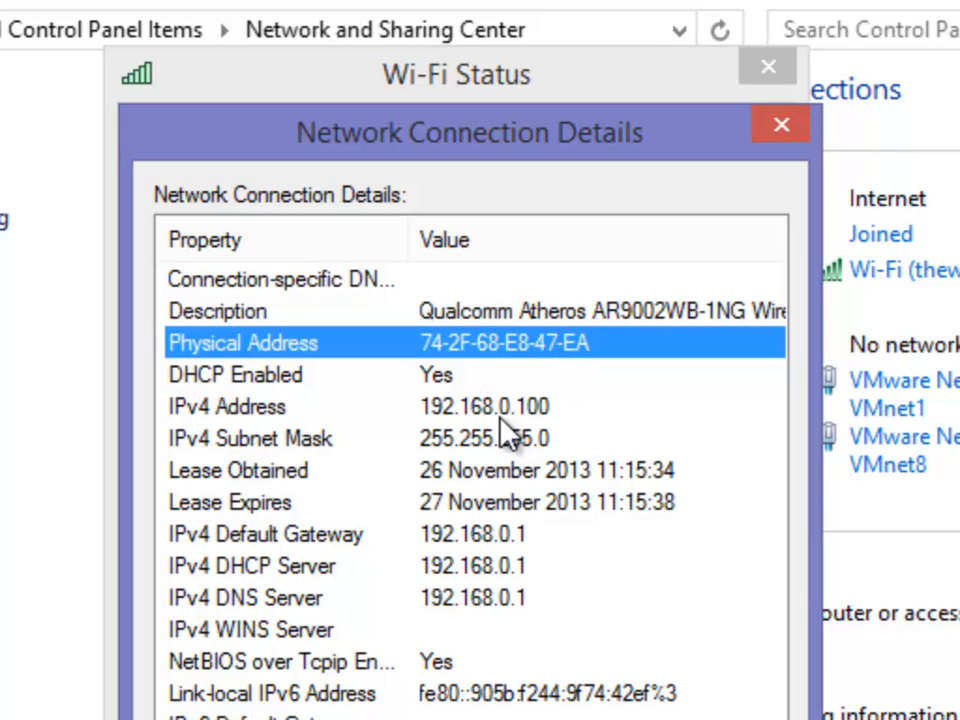
click(506, 538)
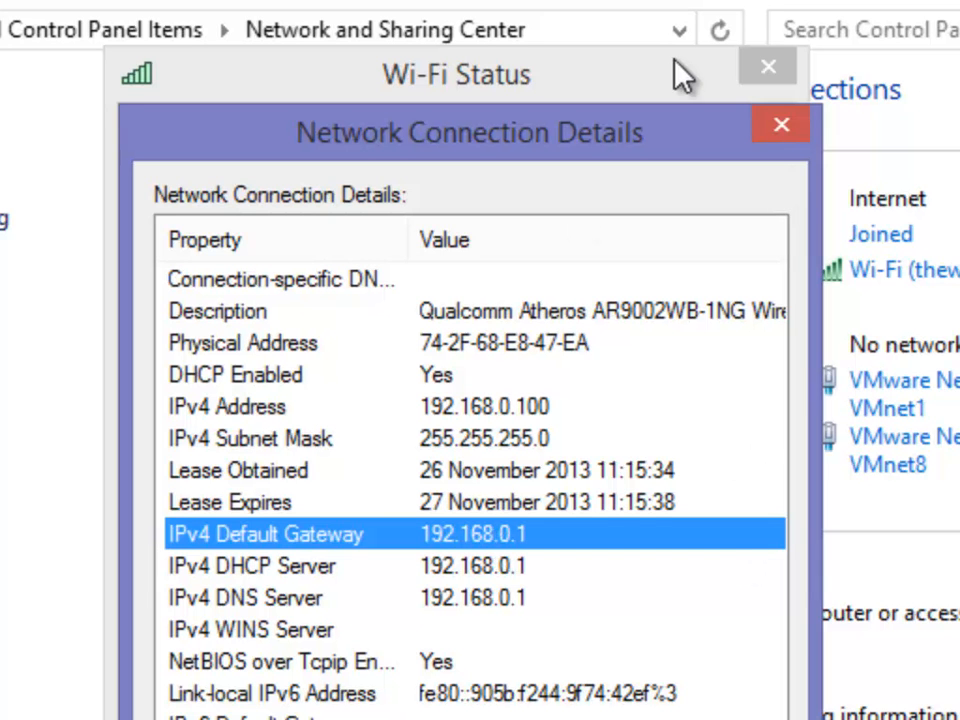
click(775, 124)
click(770, 68)
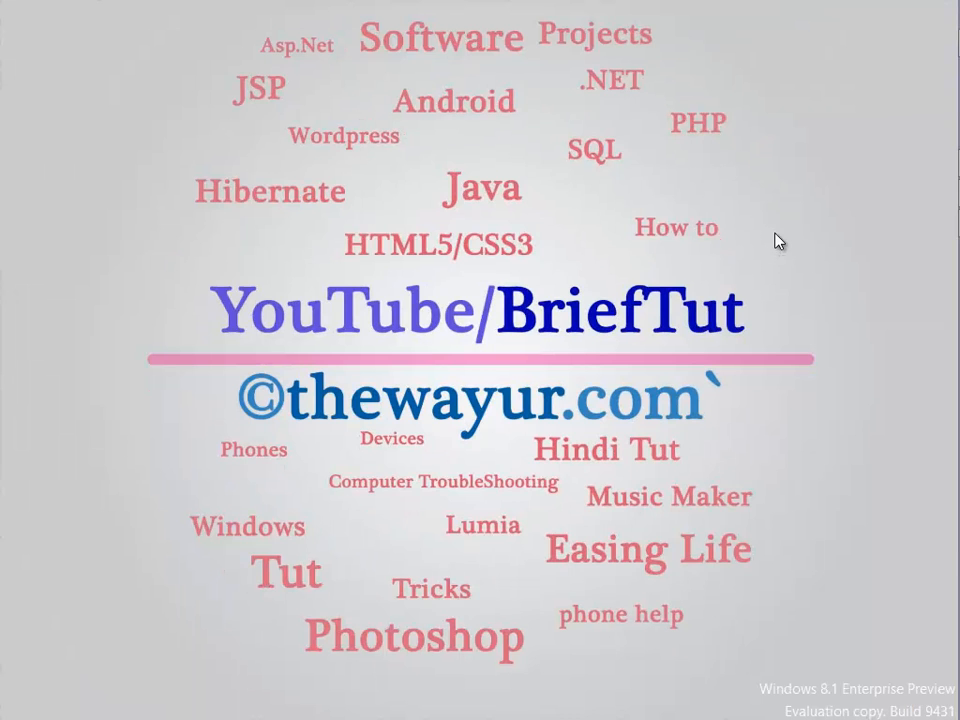
right_click(775, 235)
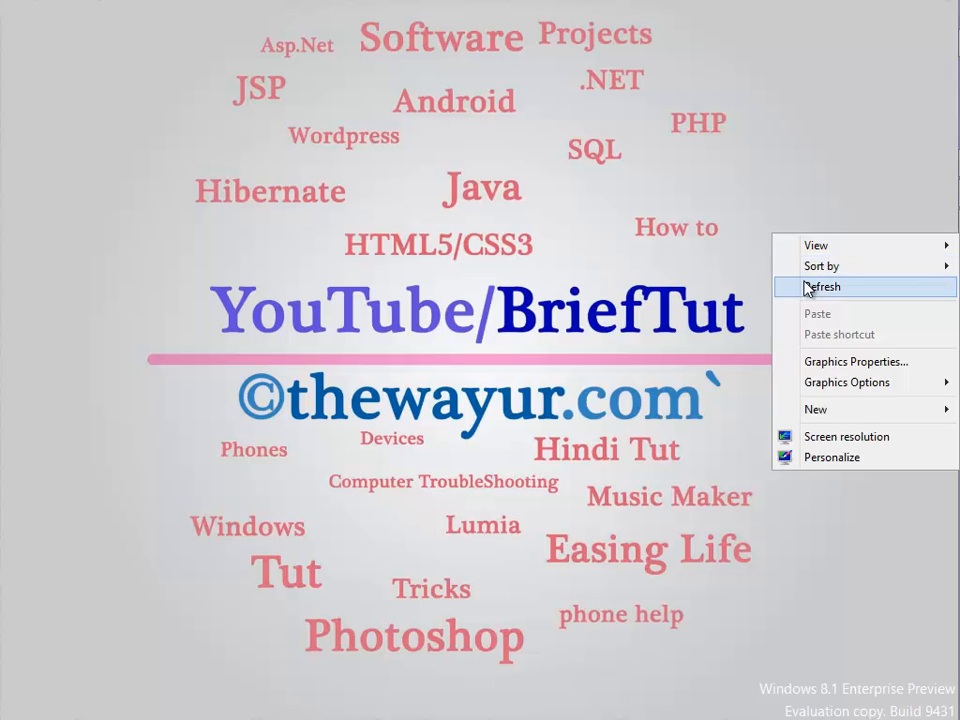
click(805, 285)
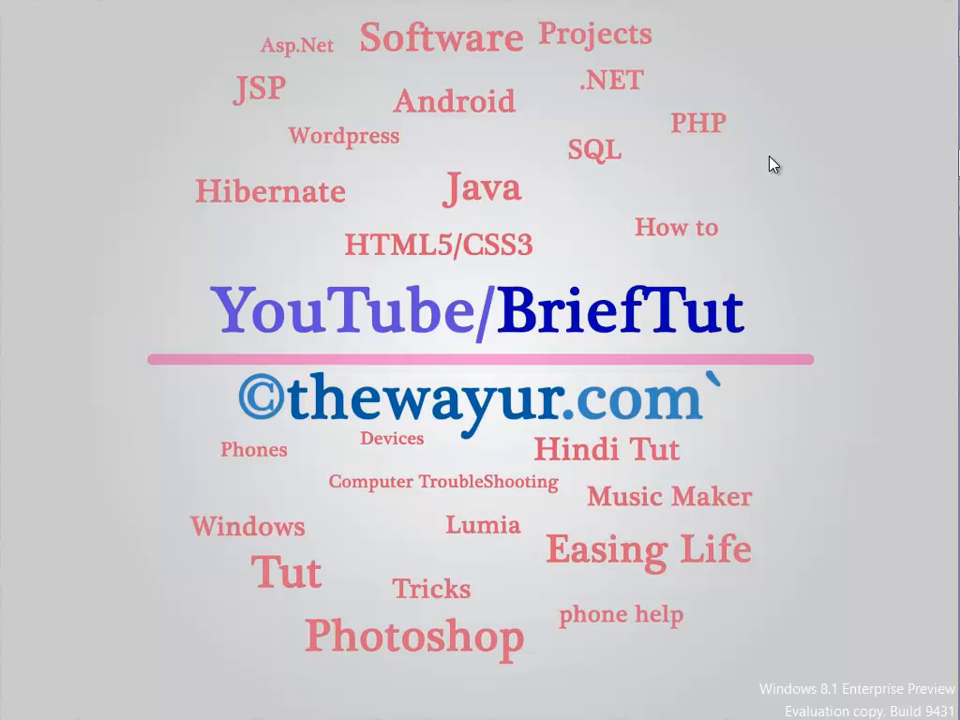
Step: Launch Command Prompt with cmd and run ipconfig to list the network configuration
key(super+r)
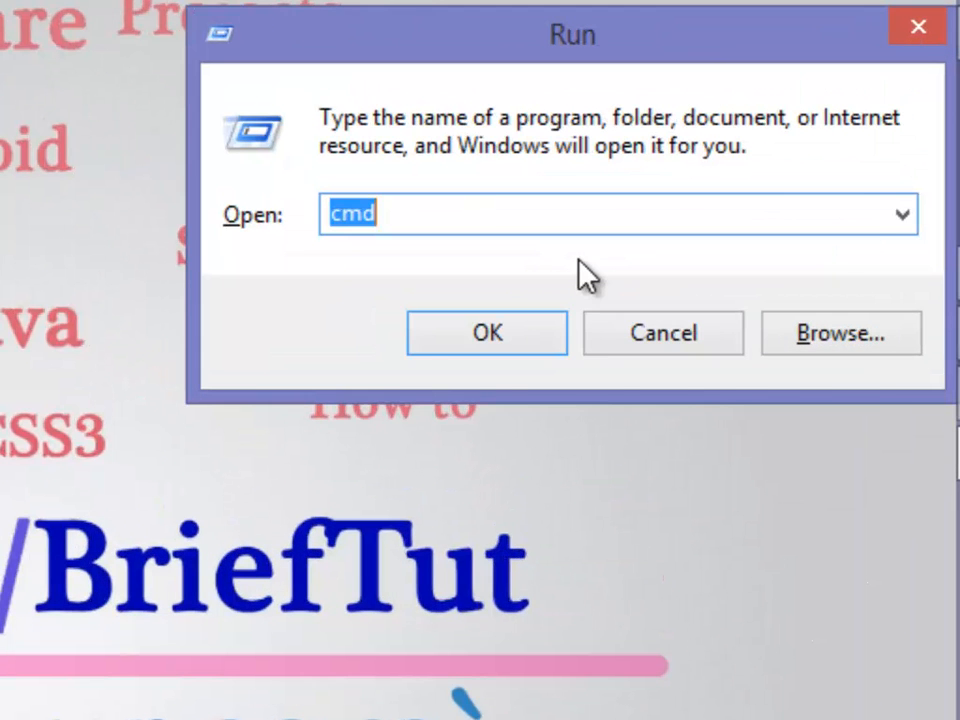
text(cmd)
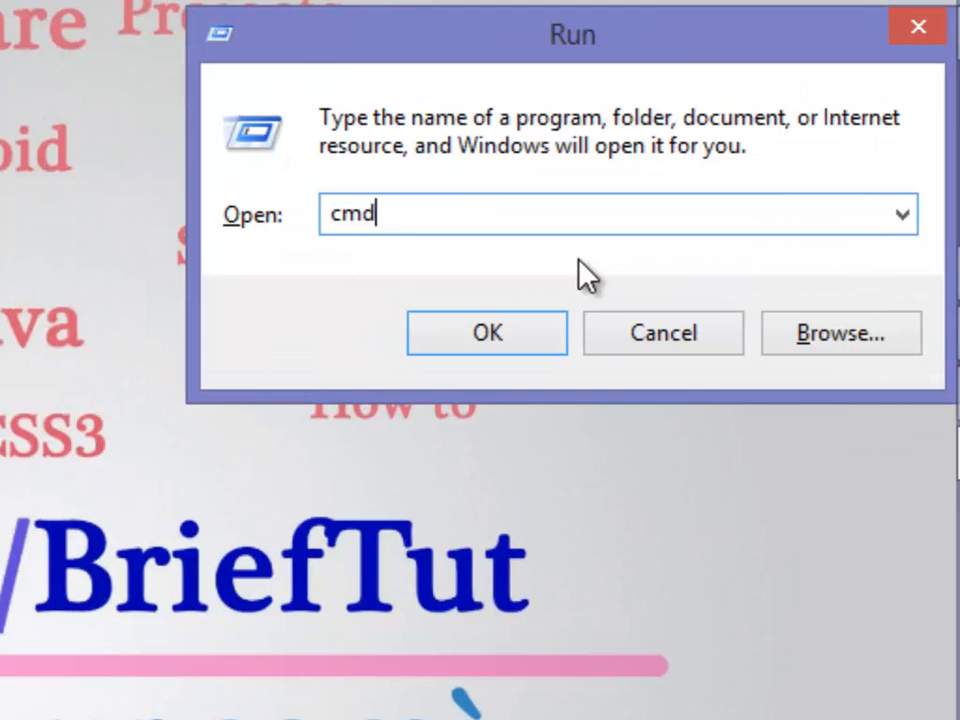
key(Return)
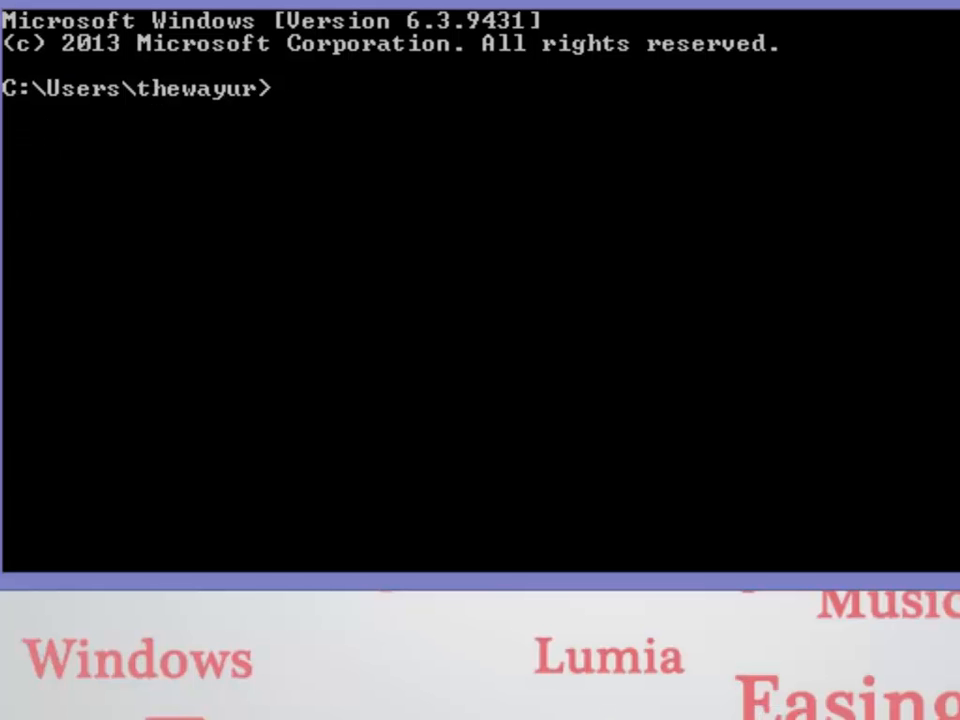
text(ipcon)
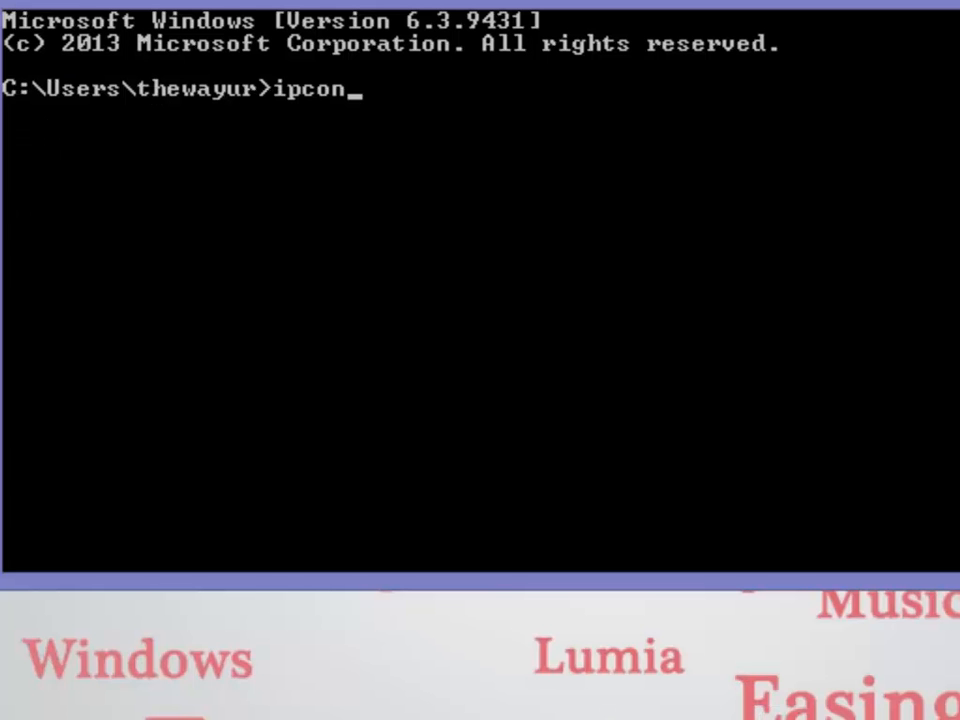
text(fig)
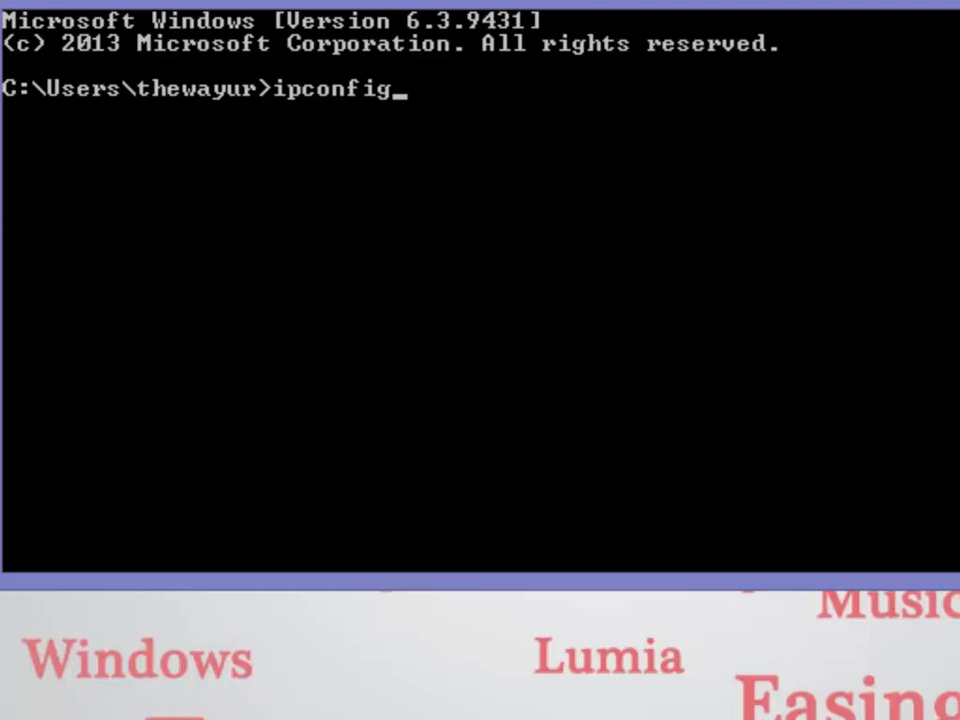
key(Return)
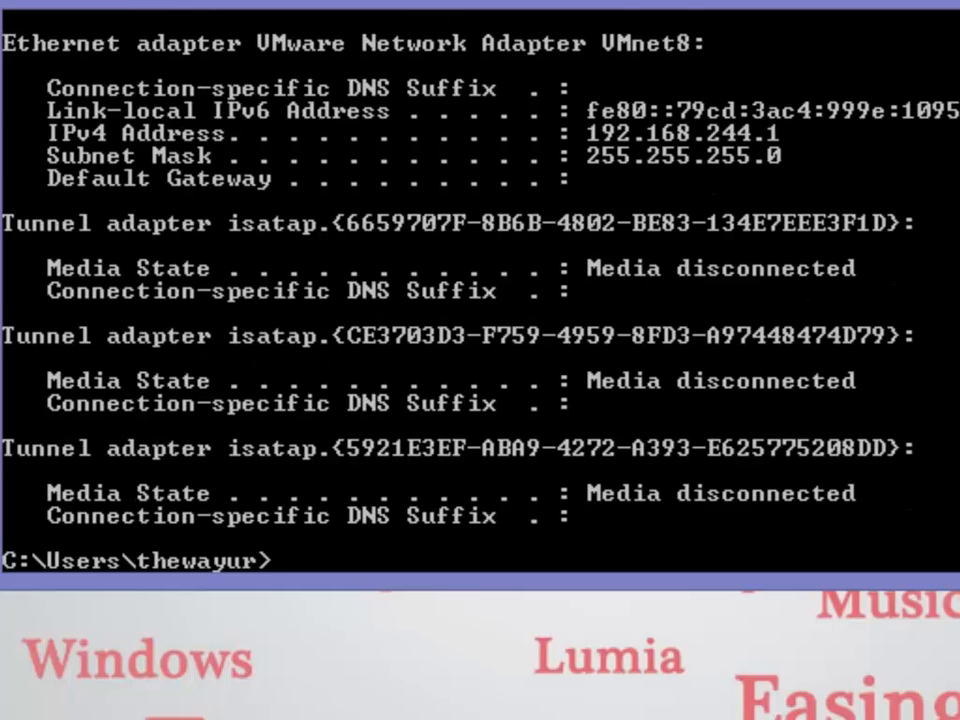
Step: Examine the ipconfig output for the Wi-Fi adapter's IPv4 address, subnet mask and default gateway
scroll(480, 290, up, 2)
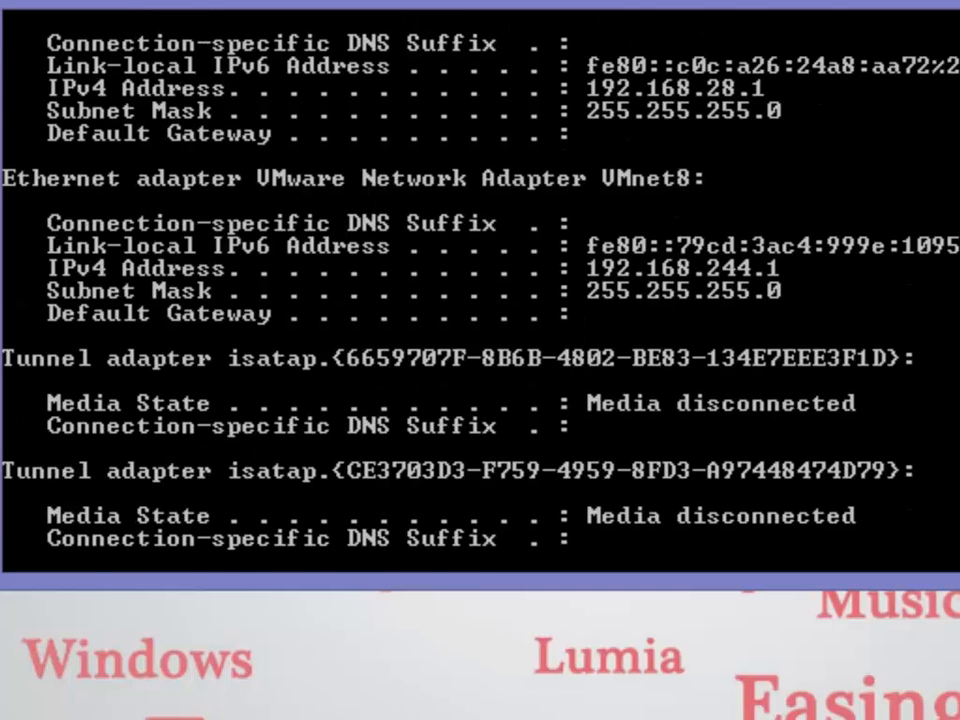
scroll(480, 290, up, 5)
scroll(480, 290, up, 2)
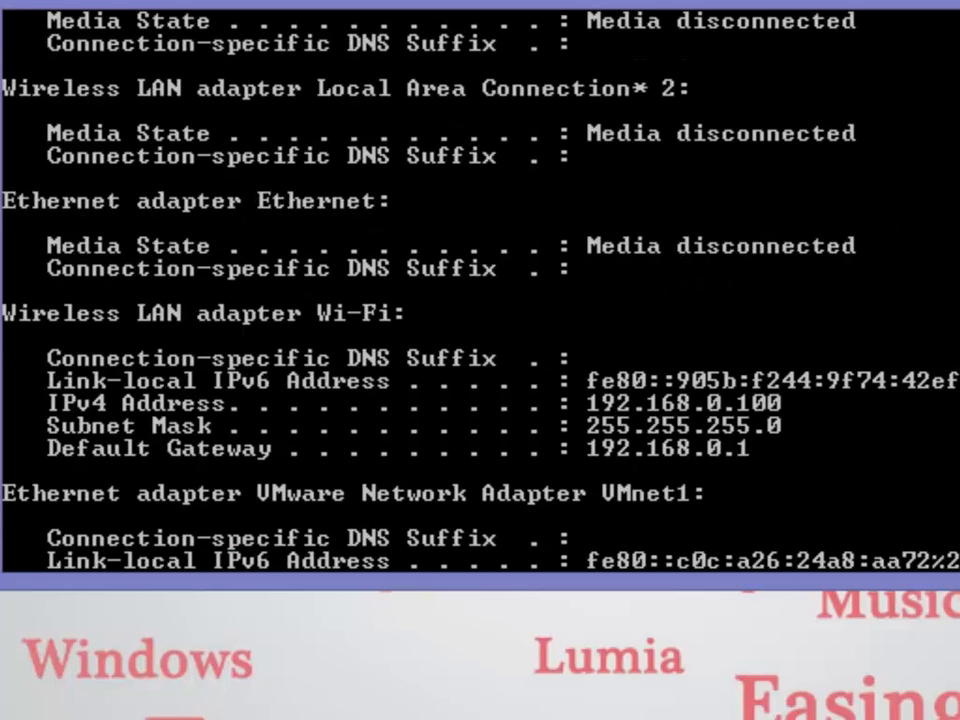
scroll(480, 290, down, 1)
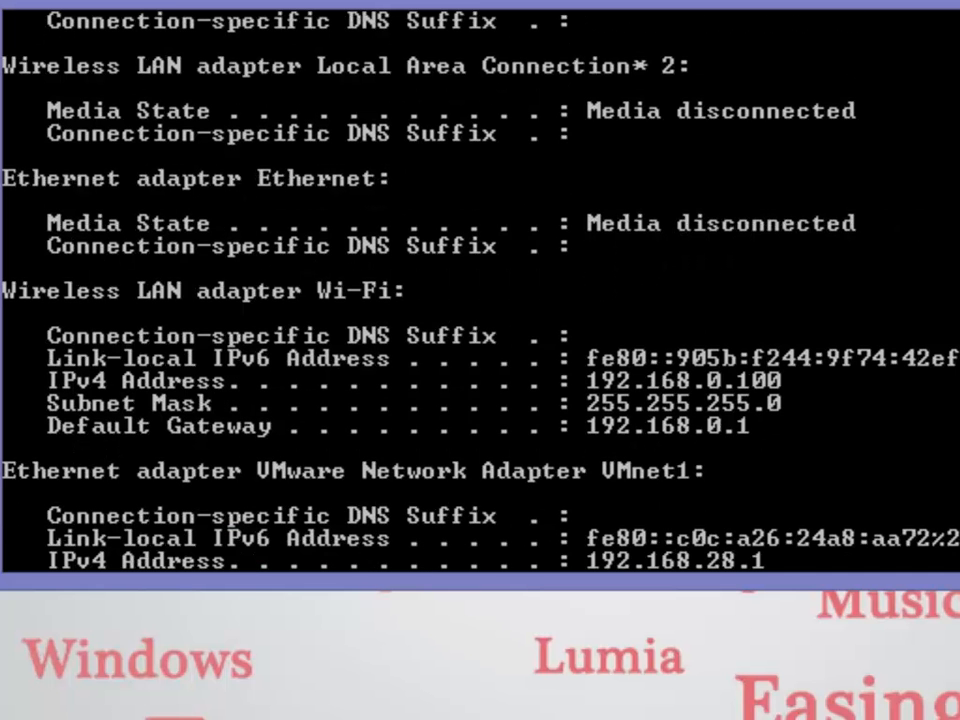
scroll(480, 290, up, 4)
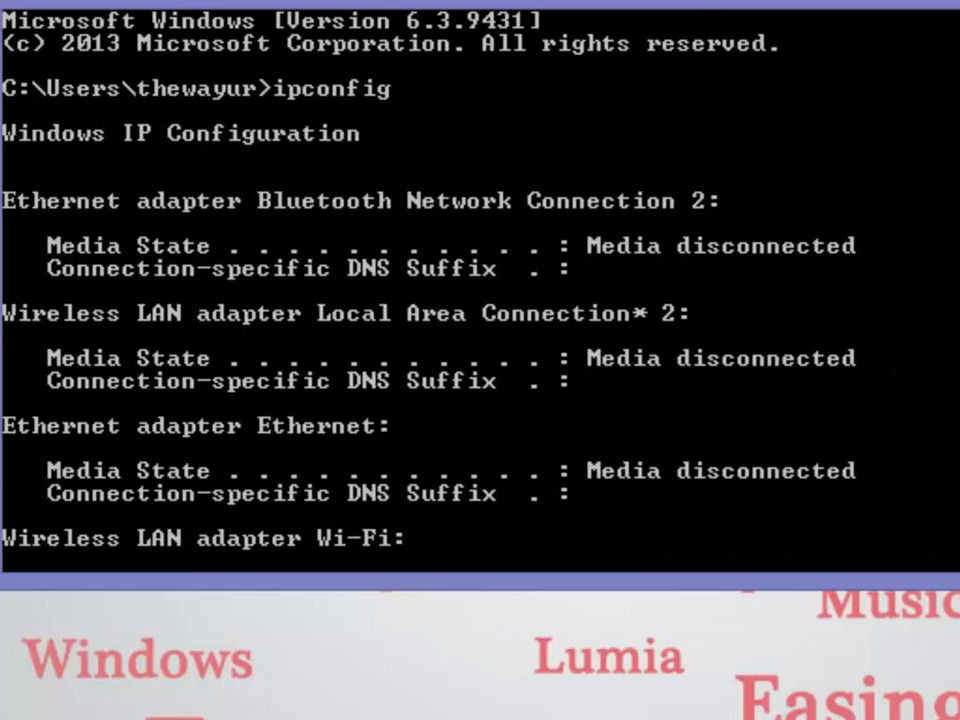
scroll(480, 290, down, 4)
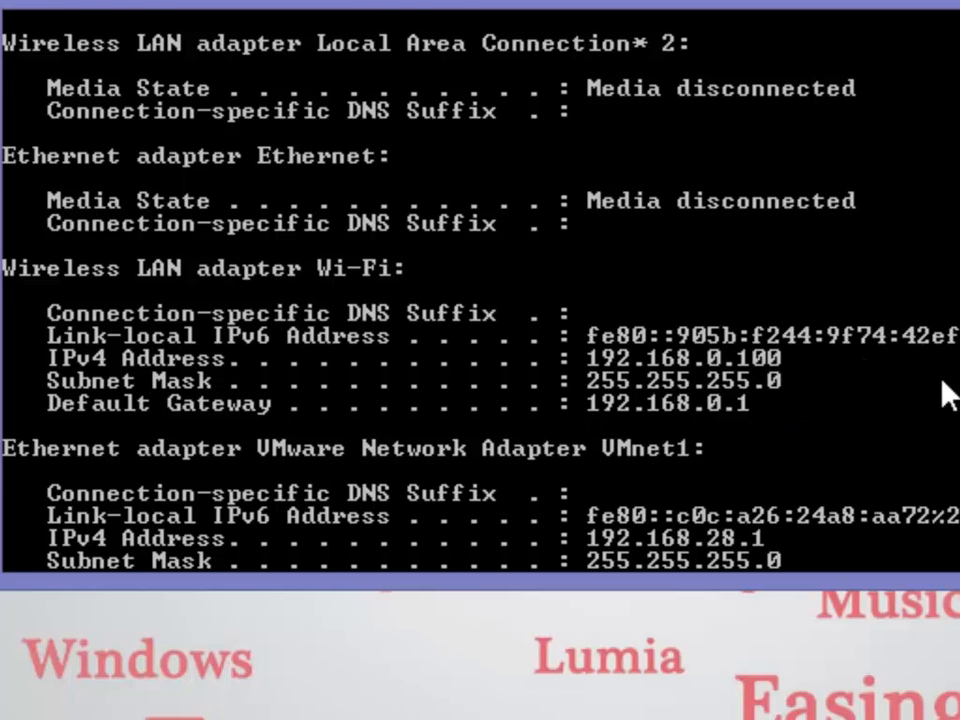
scroll(950, 380, down, 10)
scroll(955, 413, down, 5)
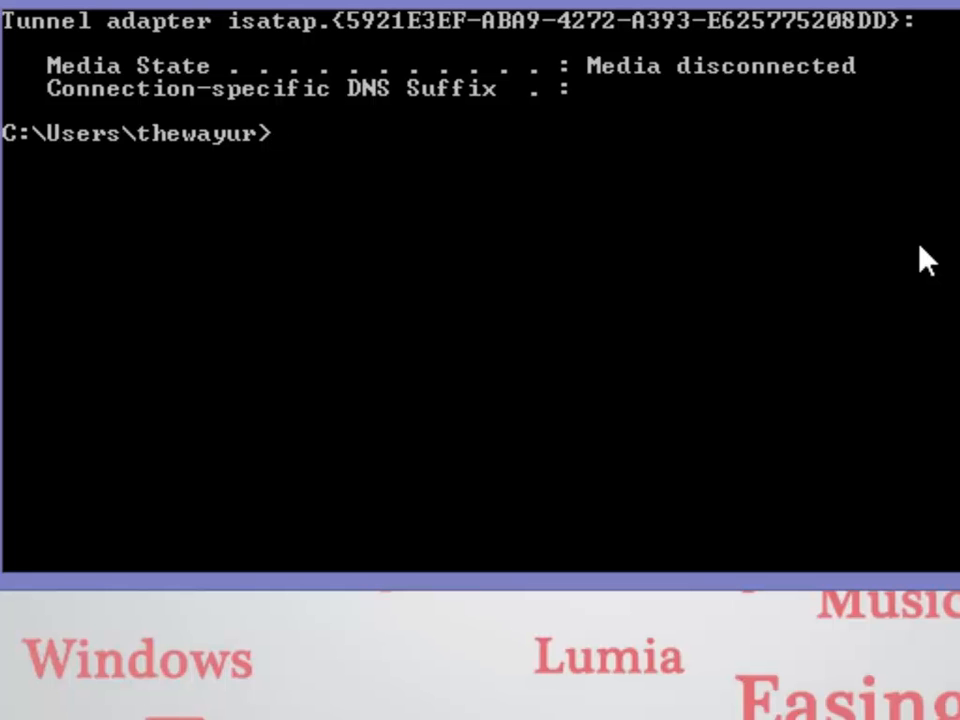
Step: Run ipconfig /all and look through the detailed adapter listing, including the physical addresses
text(ipconfi)
text(g)
key(BackSpace)
text(fig)
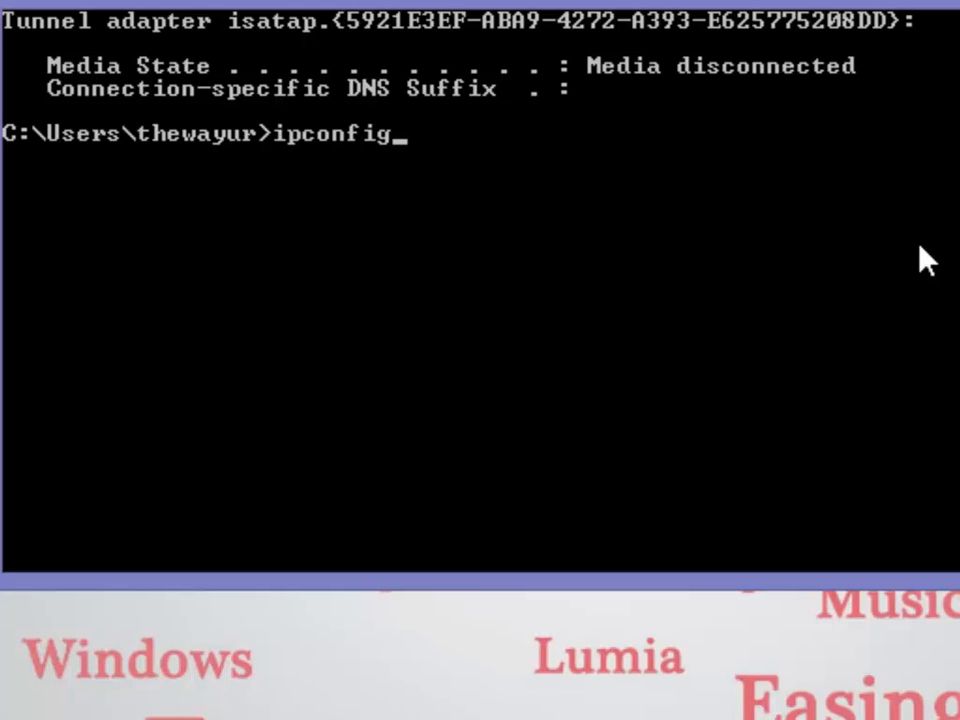
text( /all)
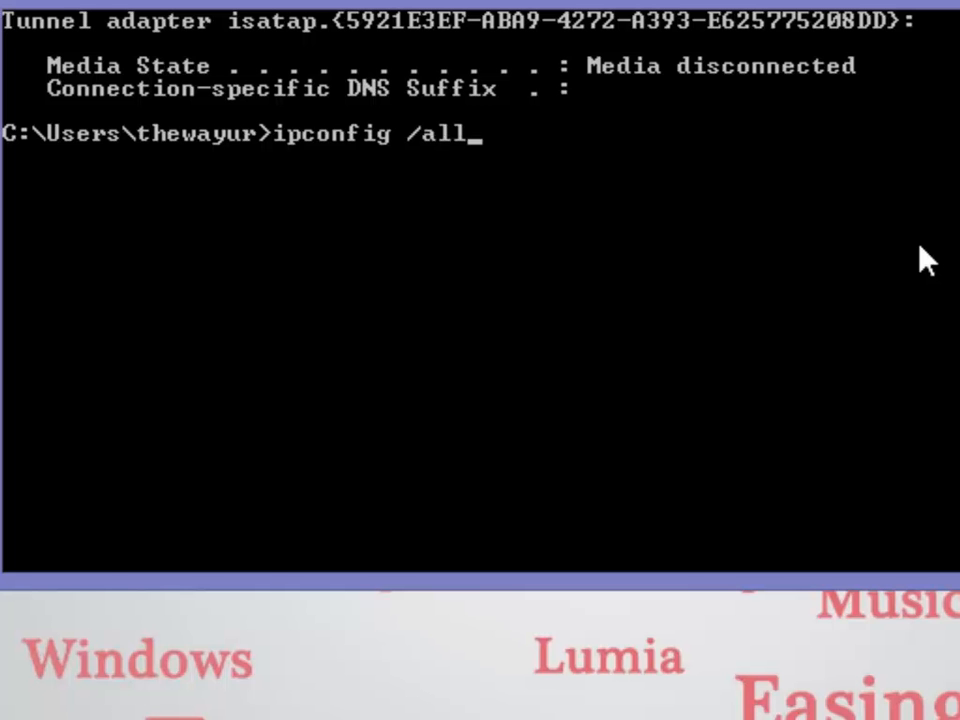
key(Return)
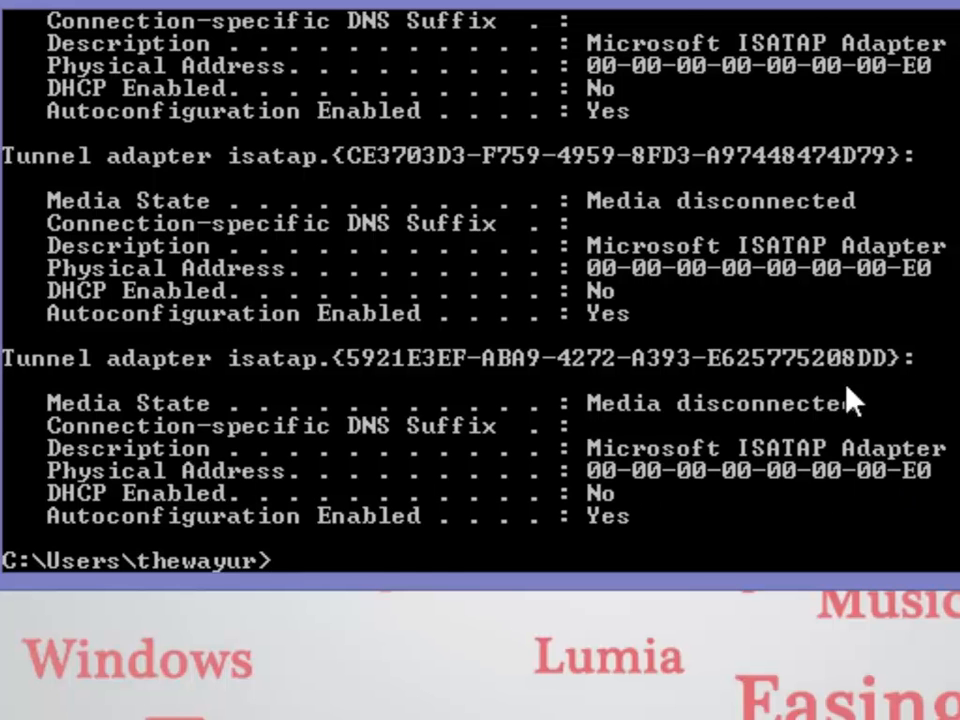
scroll(880, 377, up, 1)
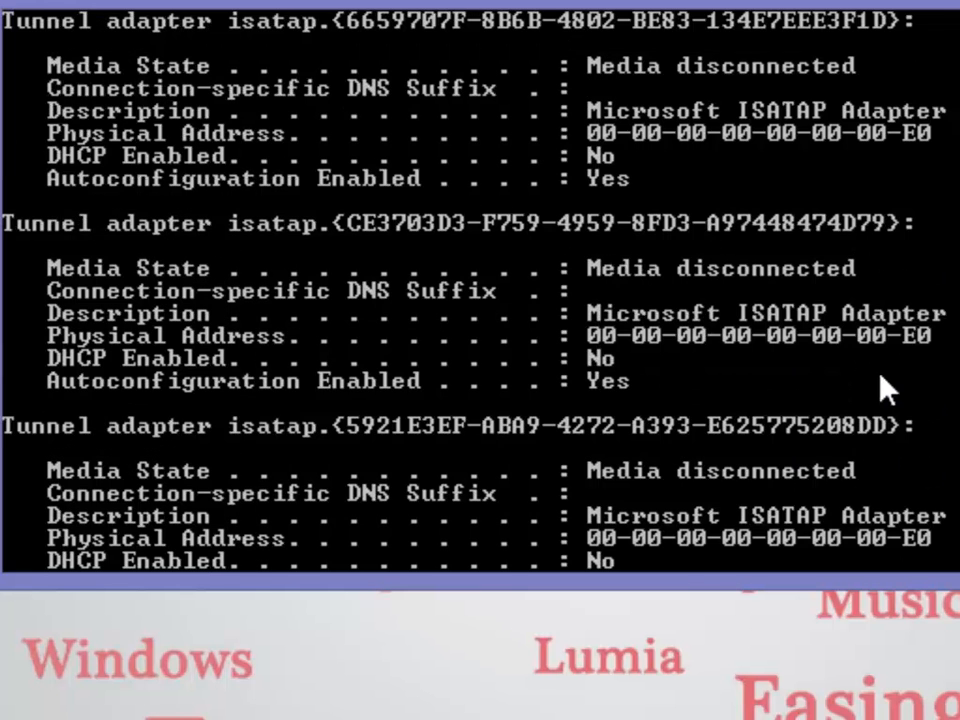
scroll(895, 377, up, 8)
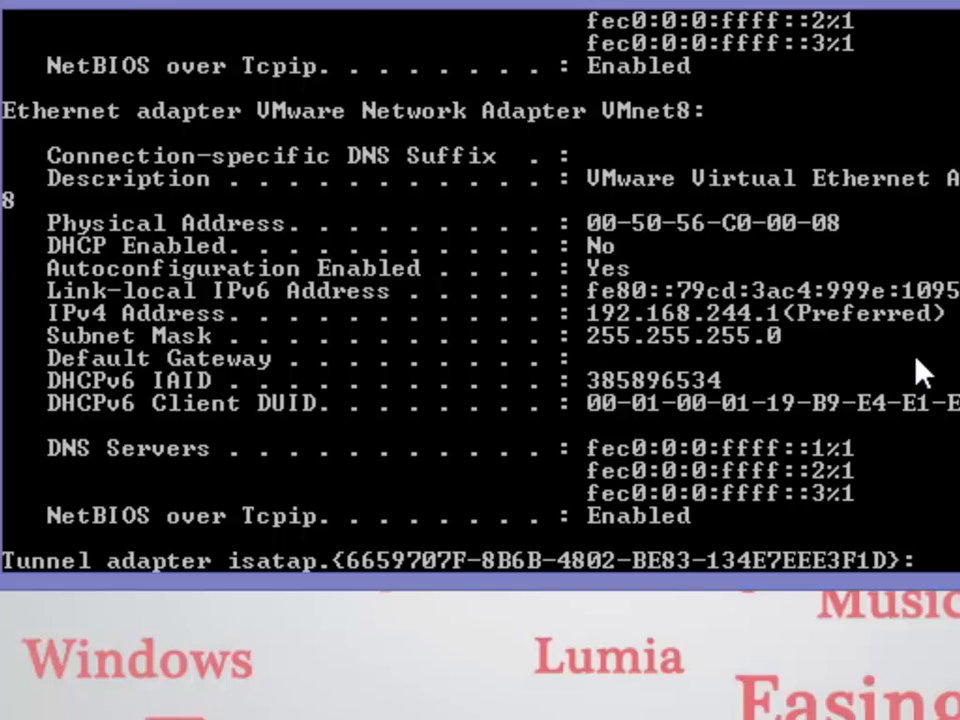
scroll(918, 370, up, 5)
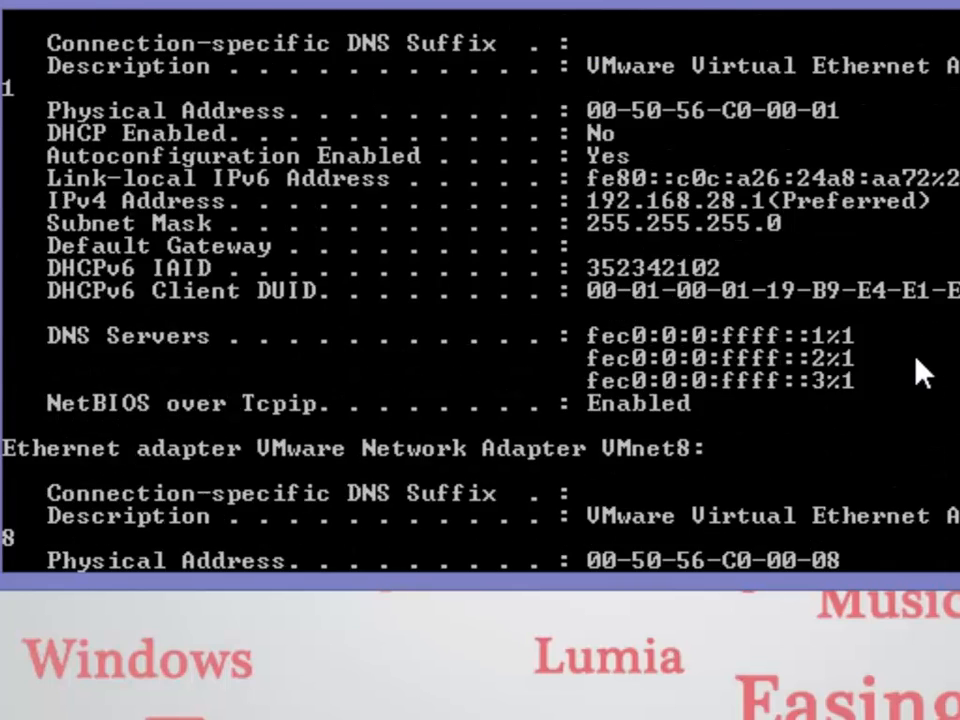
scroll(918, 372, up, 4)
scroll(918, 370, up, 3)
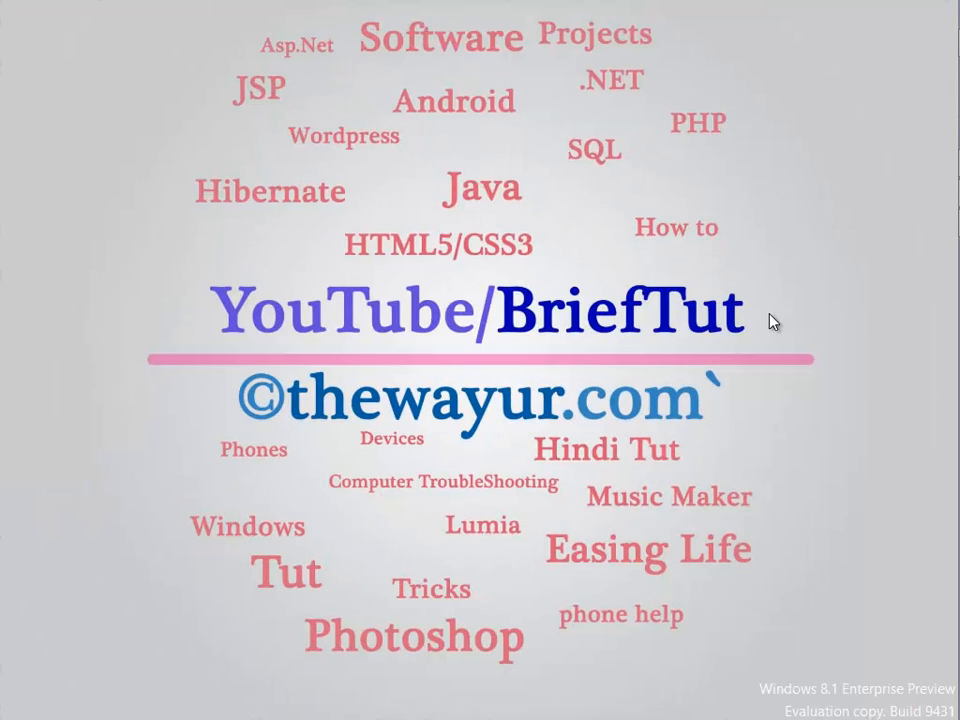
Step: Launch Command Prompt with cmd and run ipconfig /all to list the detailed adapter configuration
key(super+r)
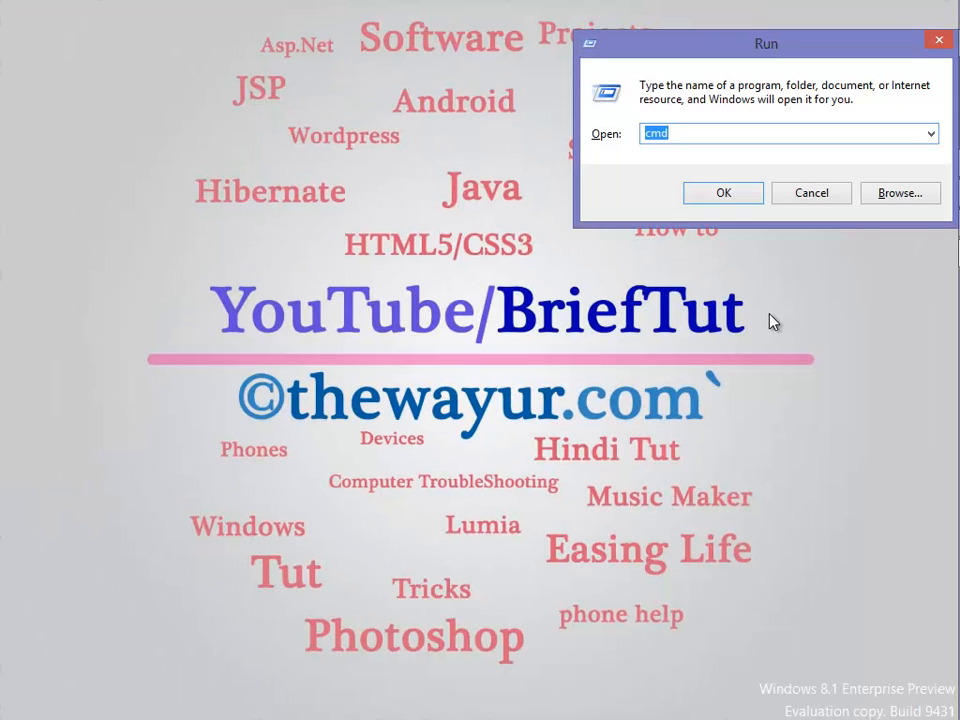
key(Return)
text(ipconf)
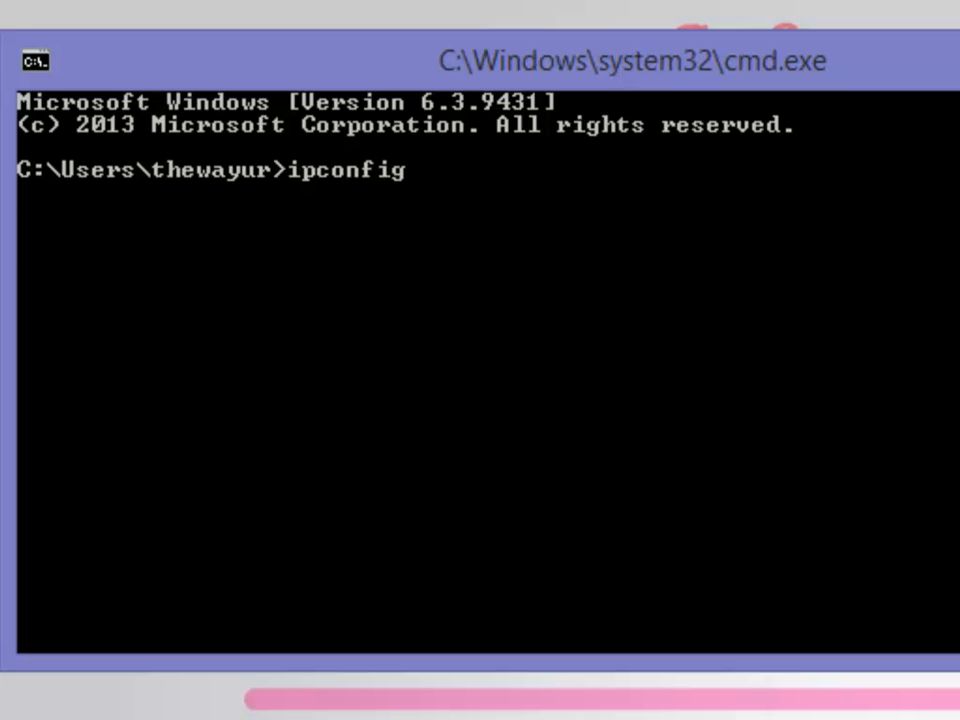
text(;)
key(BackSpace)
text(all)
key(Left)
key(Left)
key(Left)
text(/)
key(Return)
scroll(741, 148, up, 5)
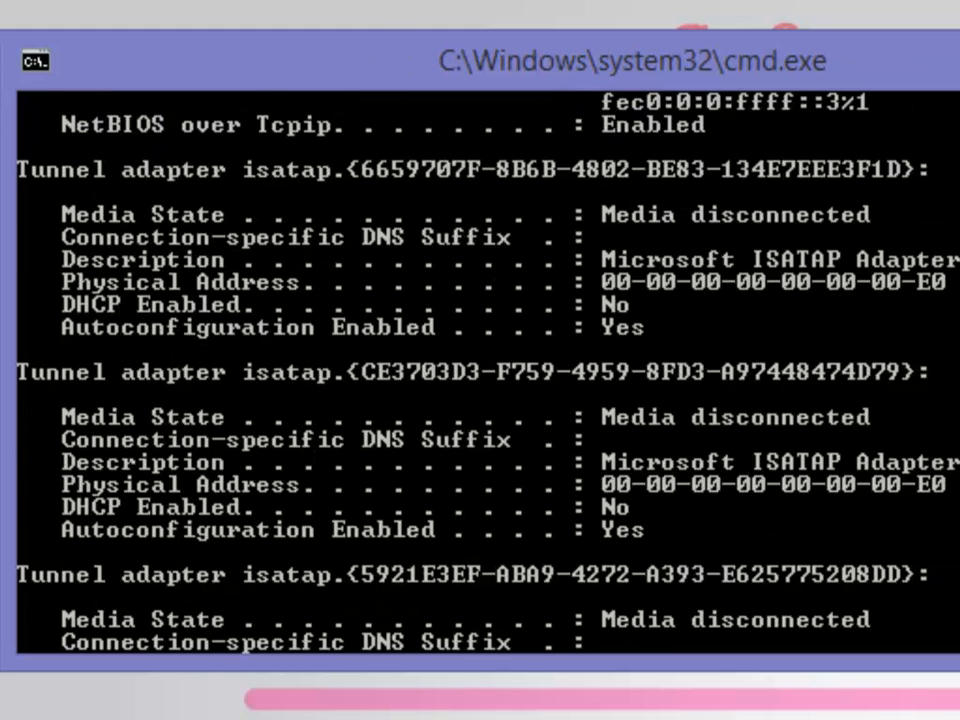
Step: Mark the DHCPv6 IAID value in the ipconfig output and copy it to the clipboard
right_click(378, 62)
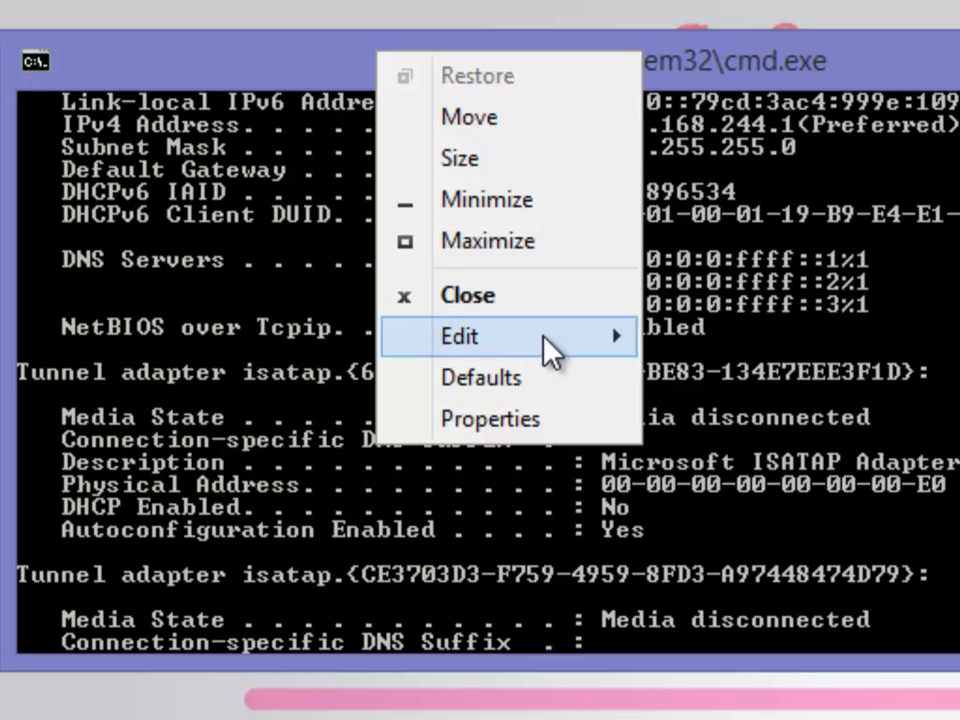
mouse_move(544, 337)
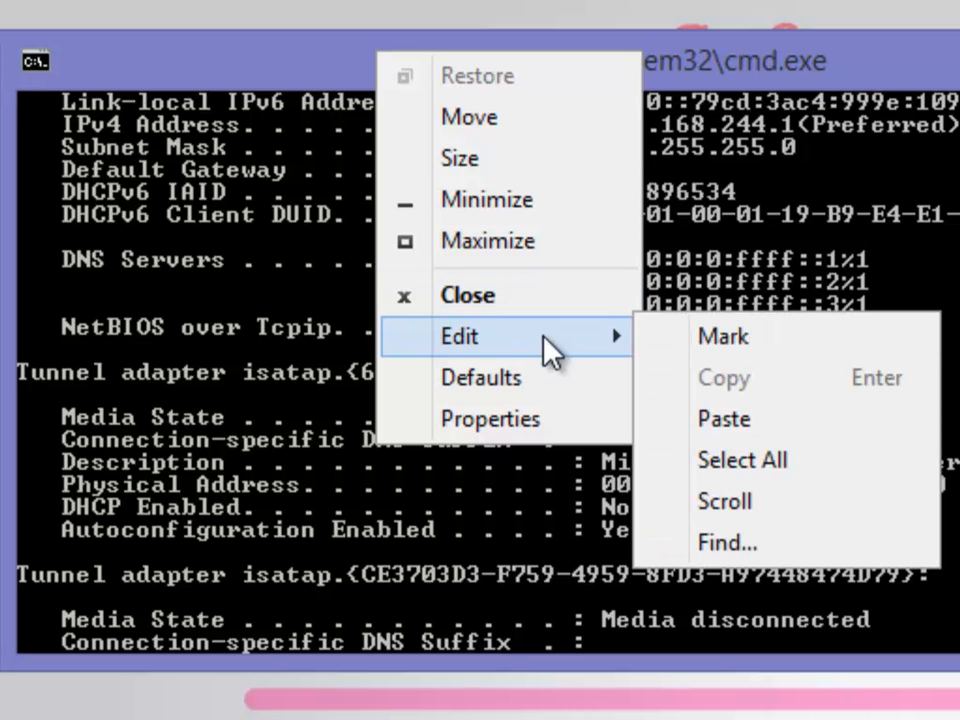
click(690, 340)
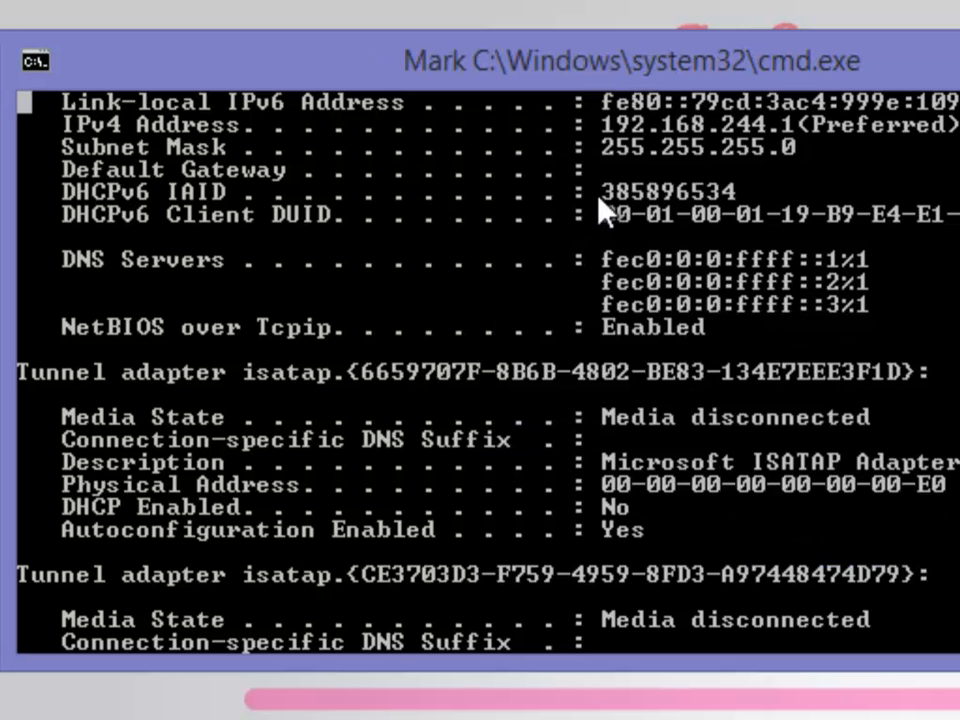
drag(596, 194, 739, 187)
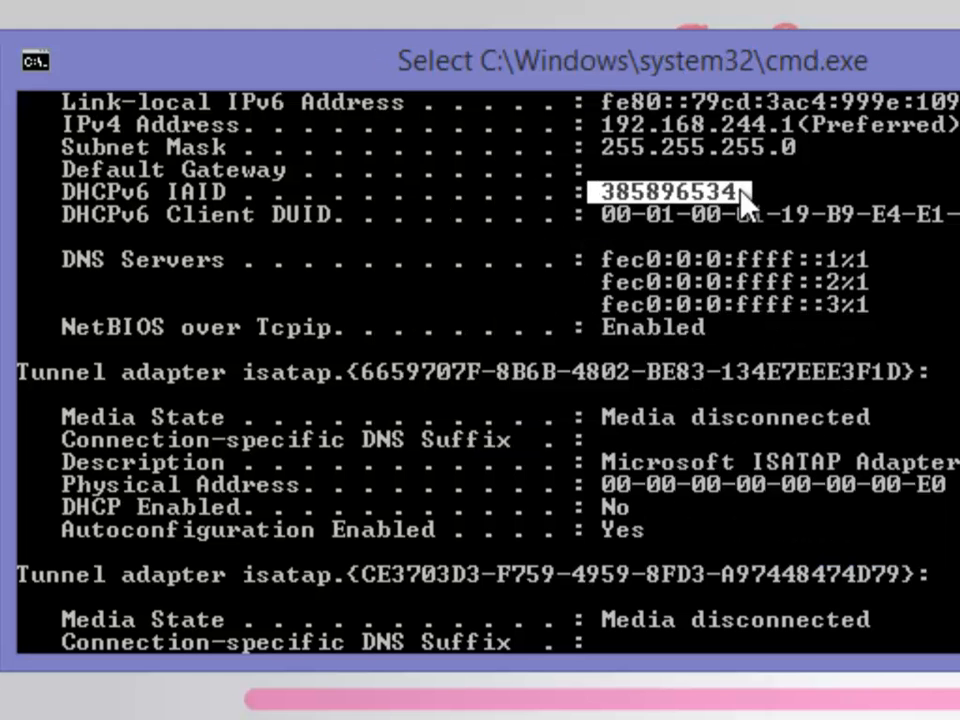
key(Return)
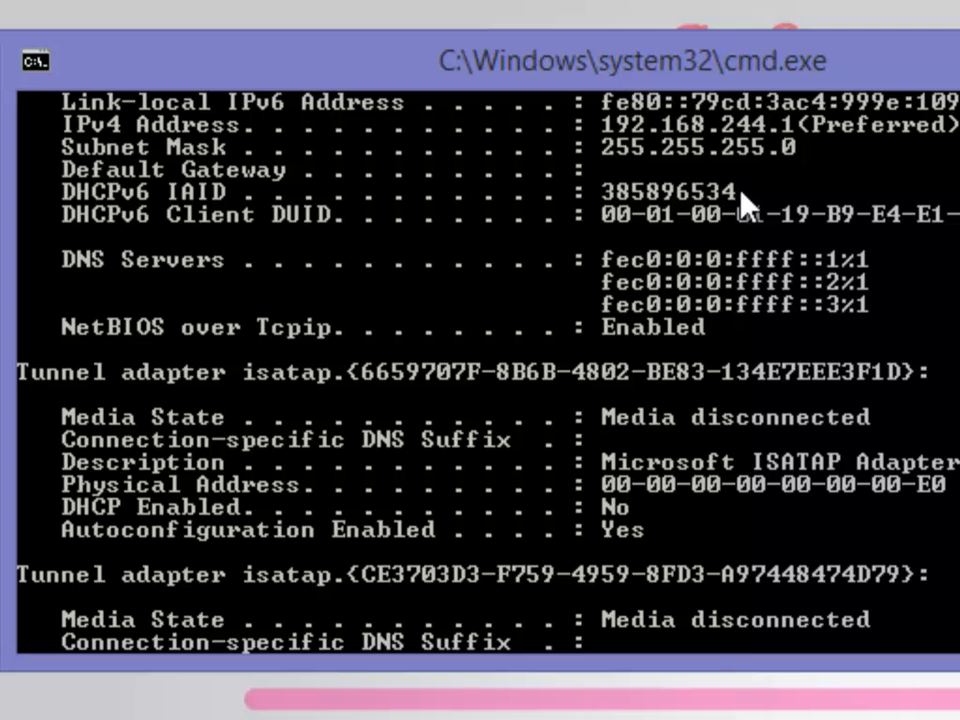
Step: Paste the copied value into the empty Notepad document, and close Notepad without saving
key(alt+Tab)
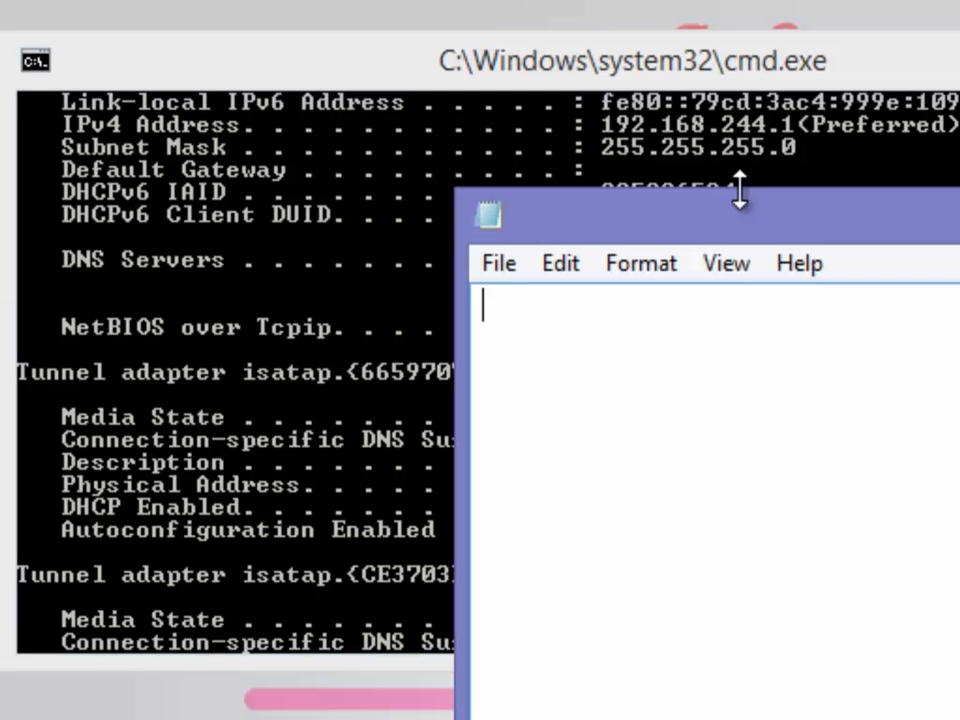
text(385896534)
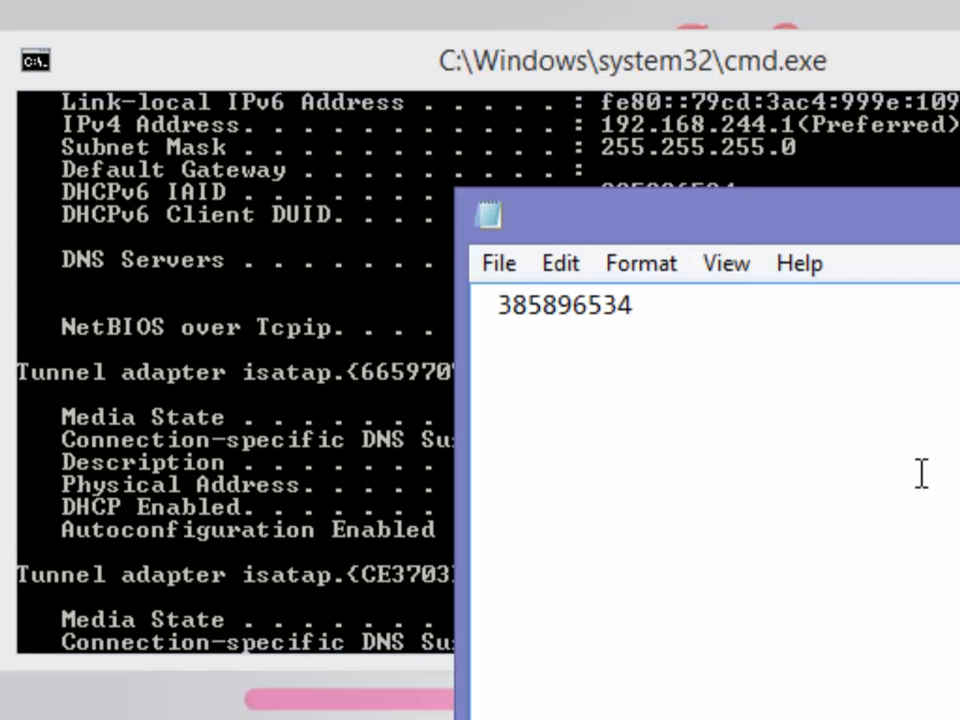
drag(722, 234, 765, 347)
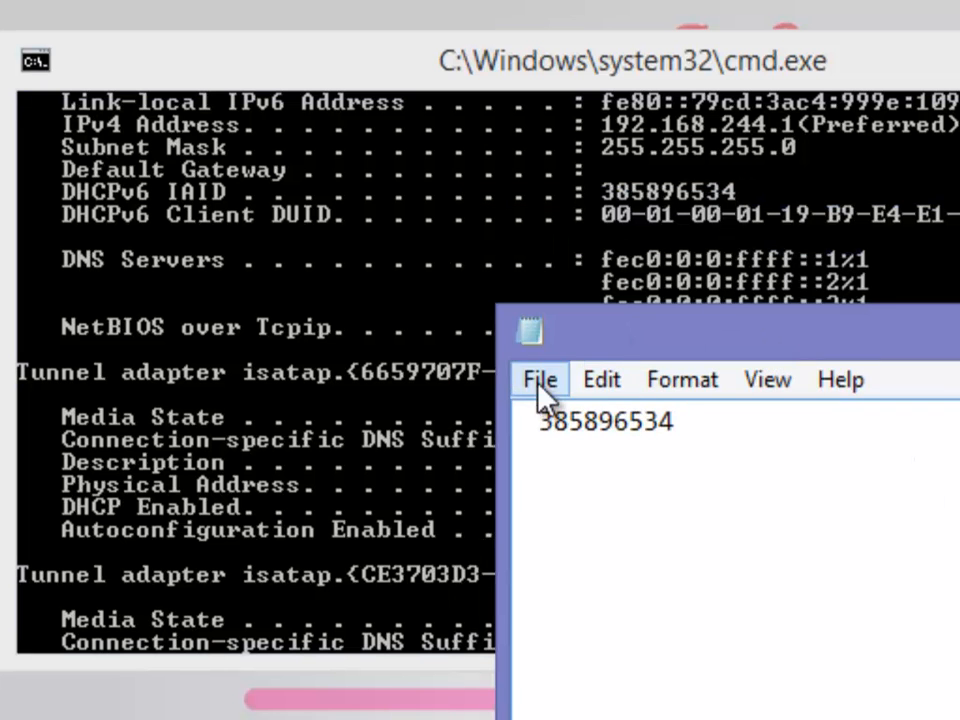
double_click(531, 332)
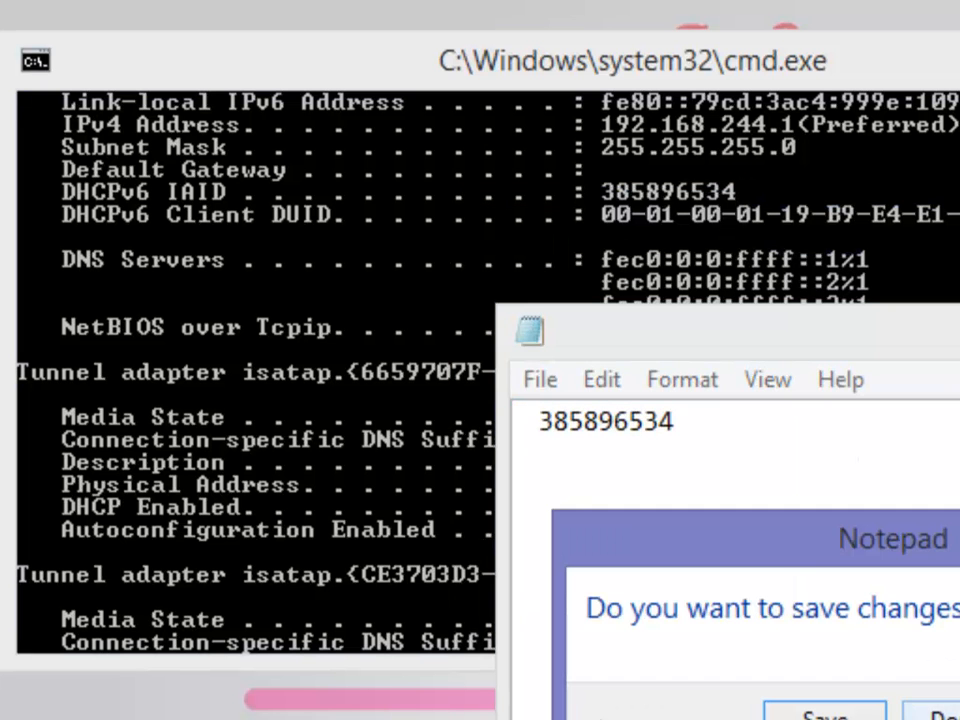
click(940, 714)
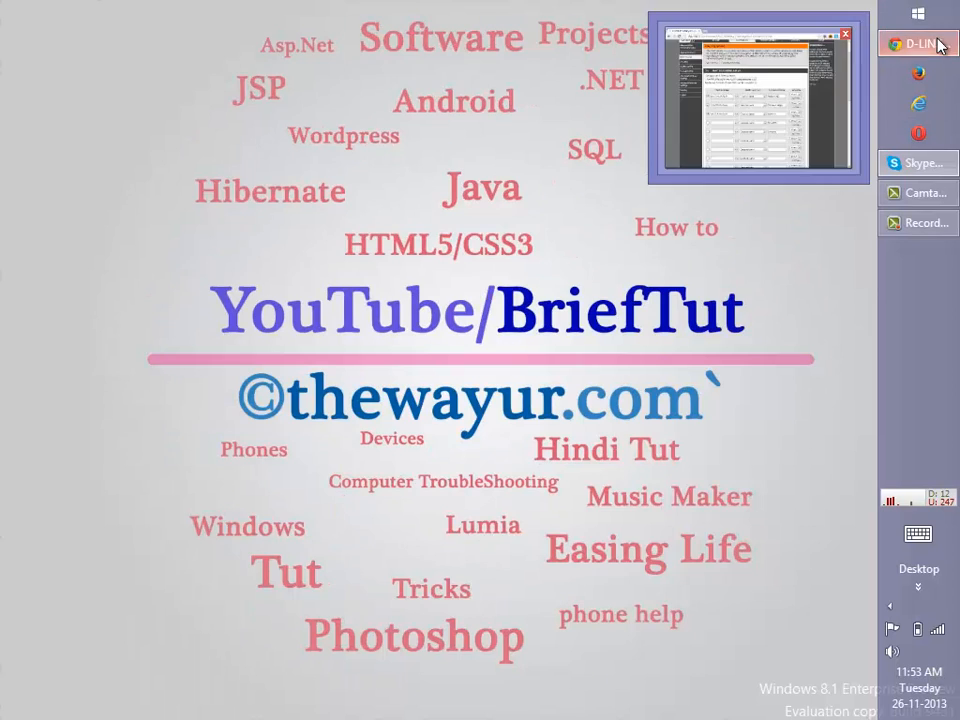
Step: Switch to Chrome, close the logged-out router window, and load 192.168.0.1 in a fresh window
click(940, 45)
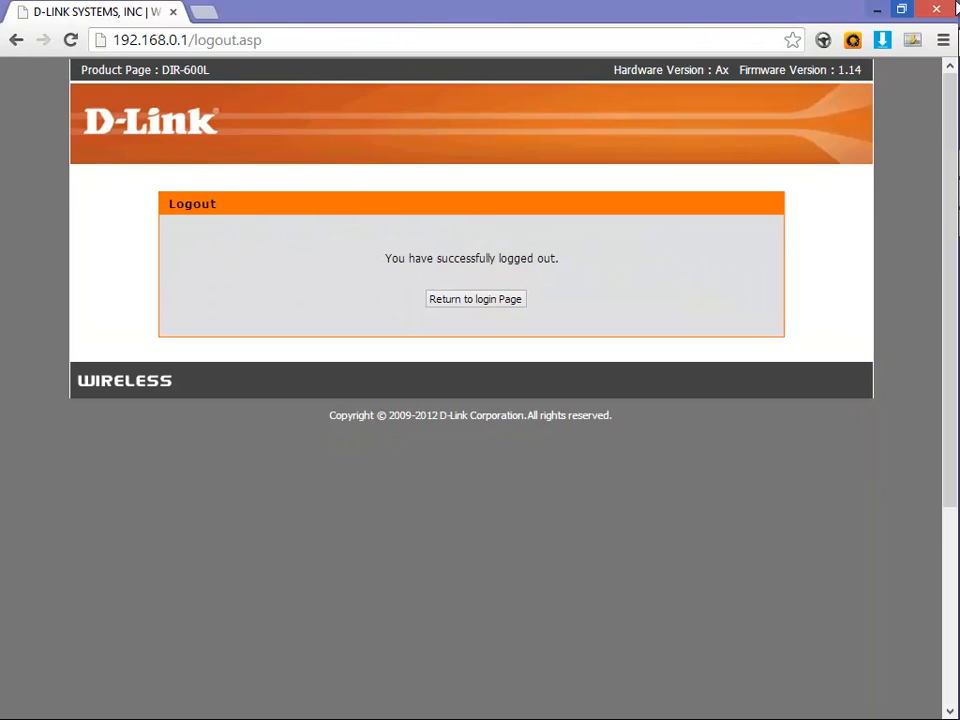
click(956, 3)
click(918, 45)
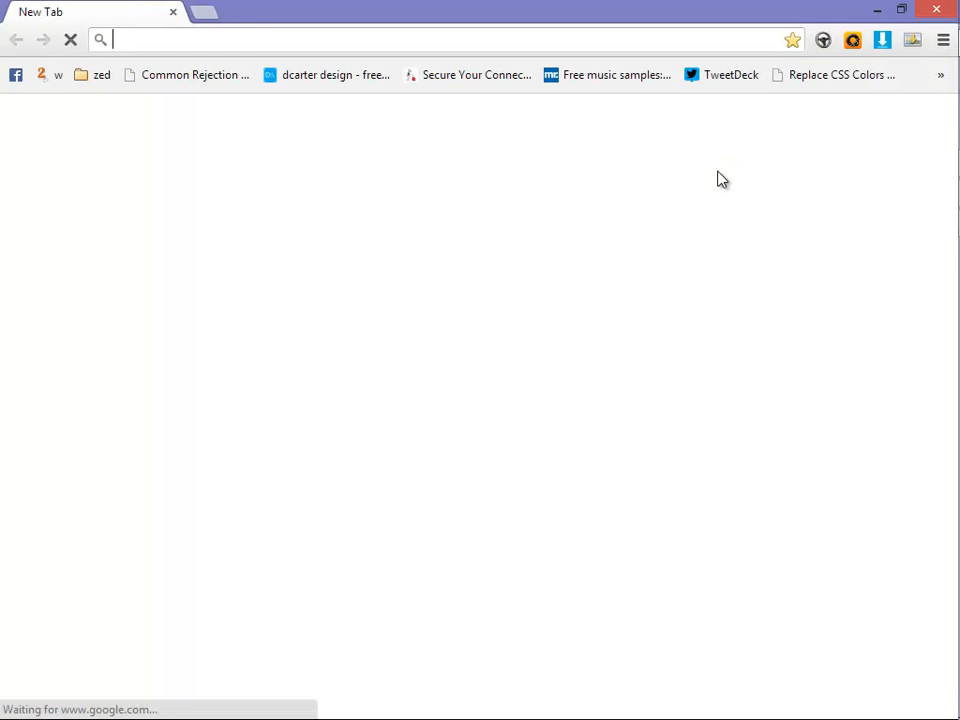
text(192.168.0.1)
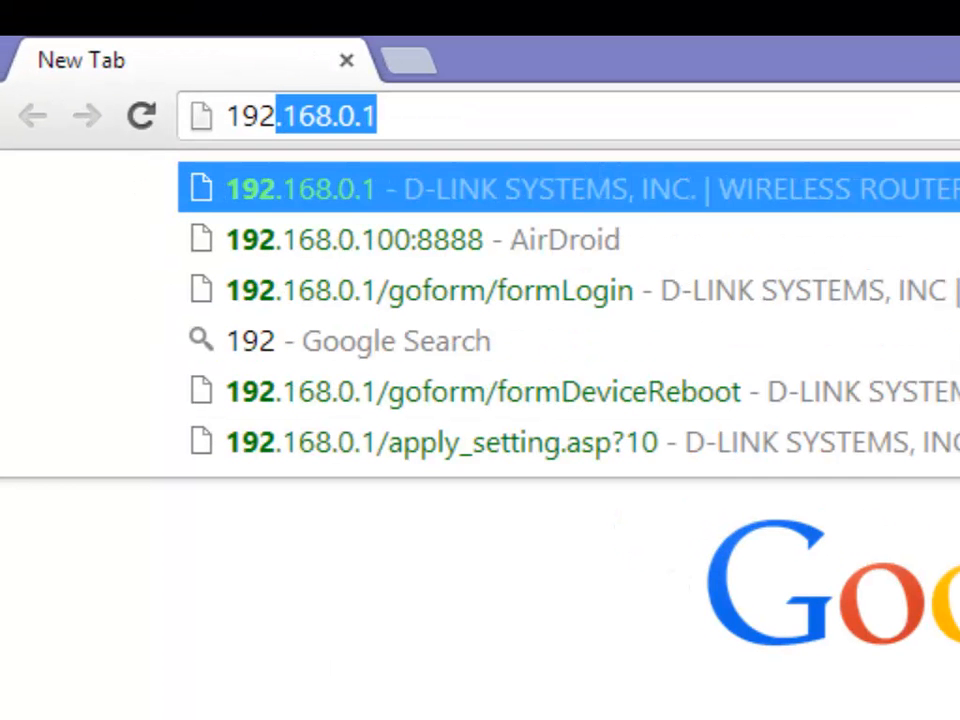
key(Return)
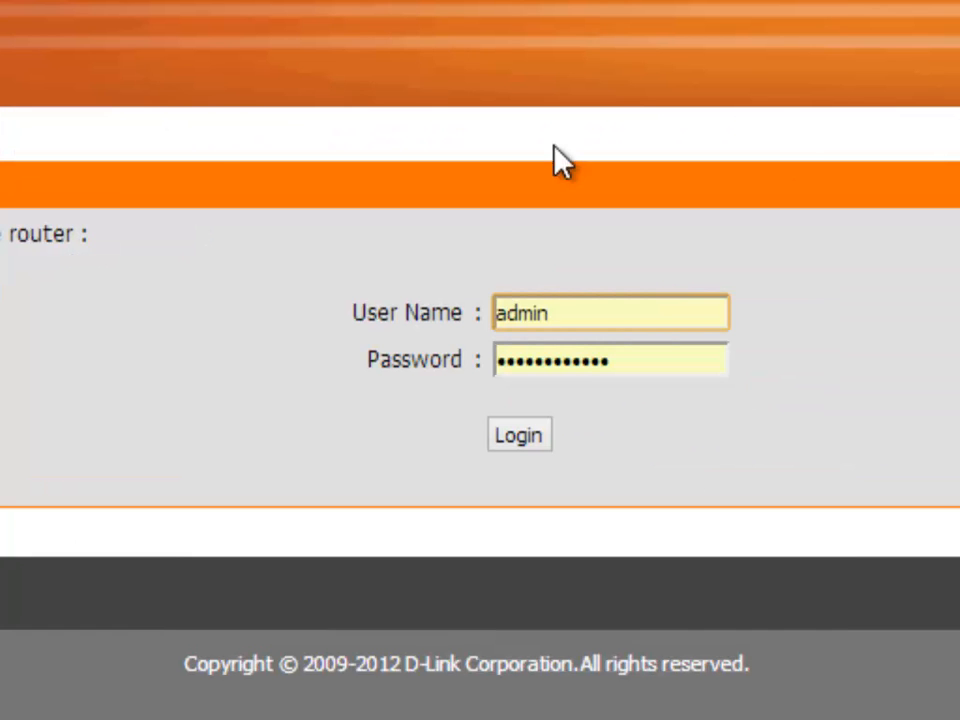
Step: Log in to the D-Link router with the user name admin and the account password
click(597, 314)
click(652, 366)
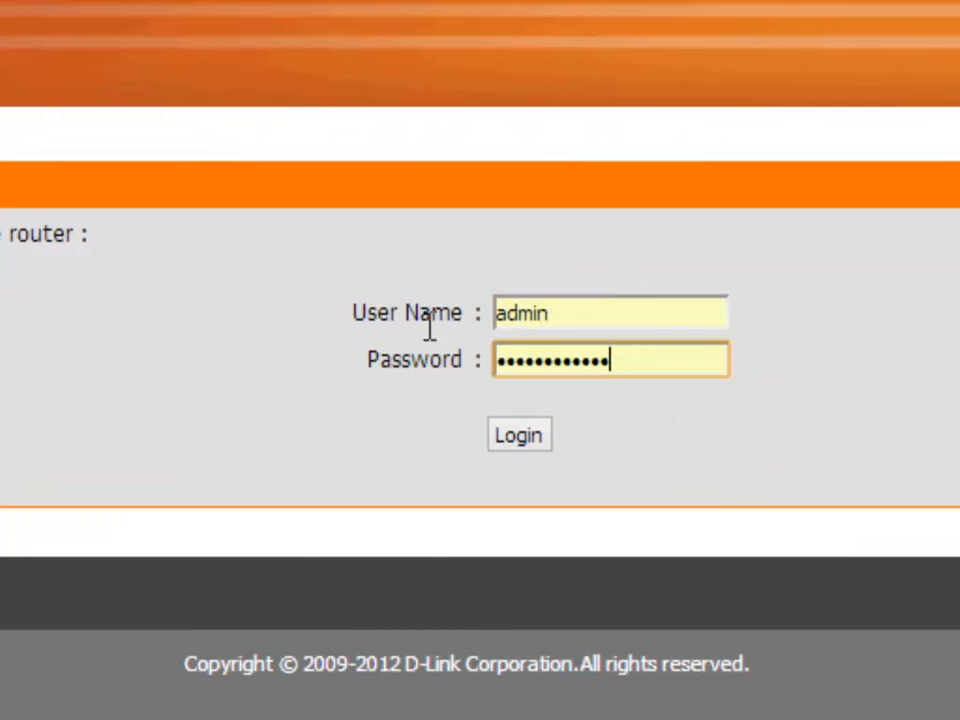
key(ctrl+a)
text(********)
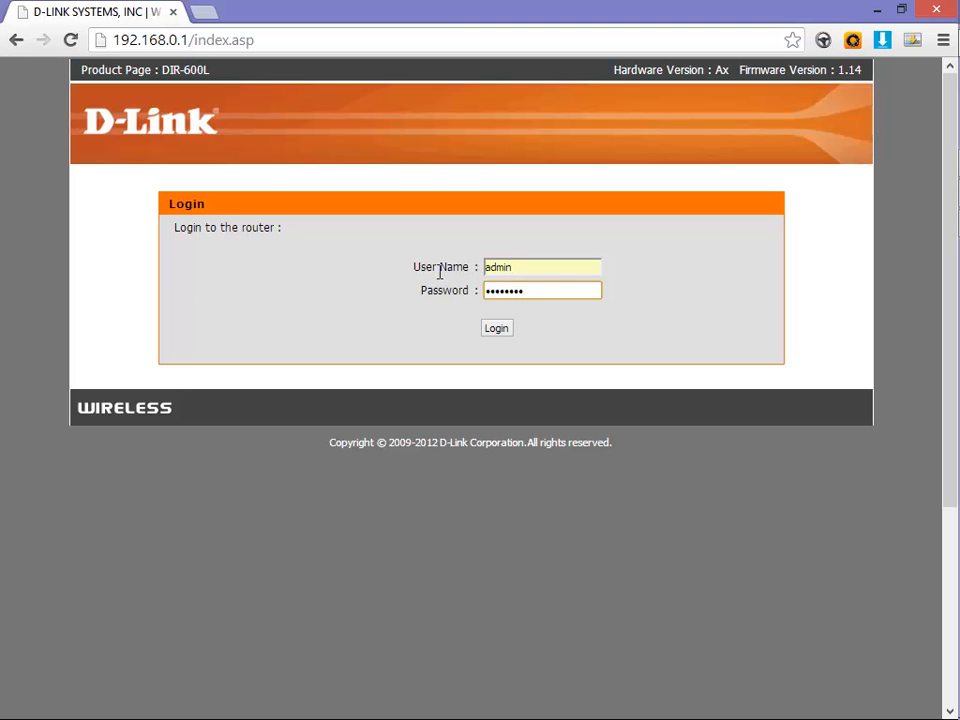
key(Return)
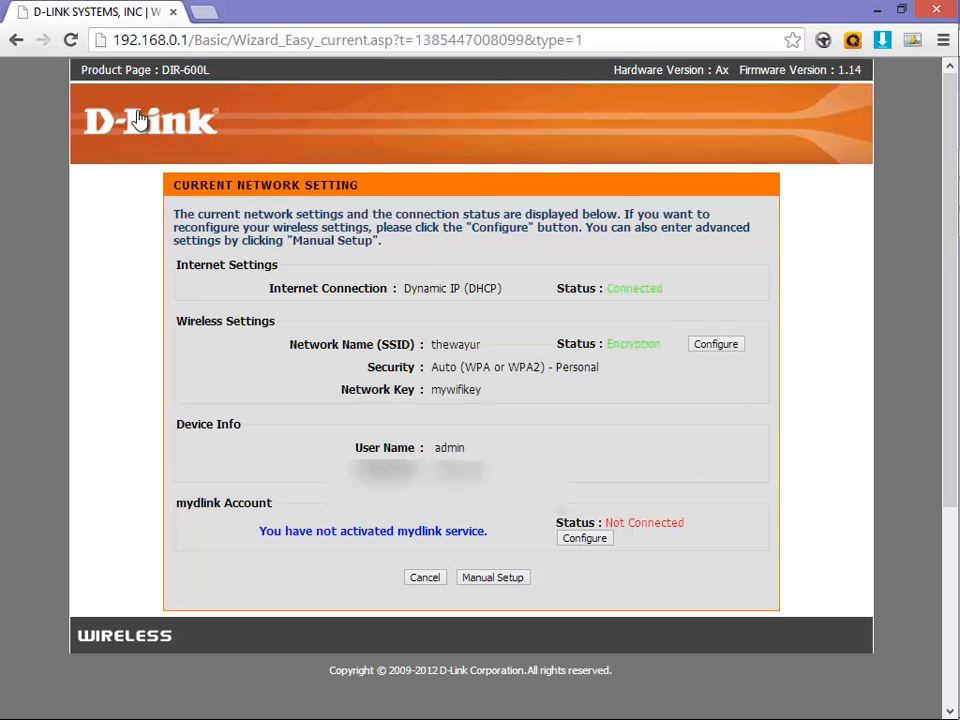
Step: Enter the router's manual setup and open the MAC Filtering page of the advanced settings
click(515, 580)
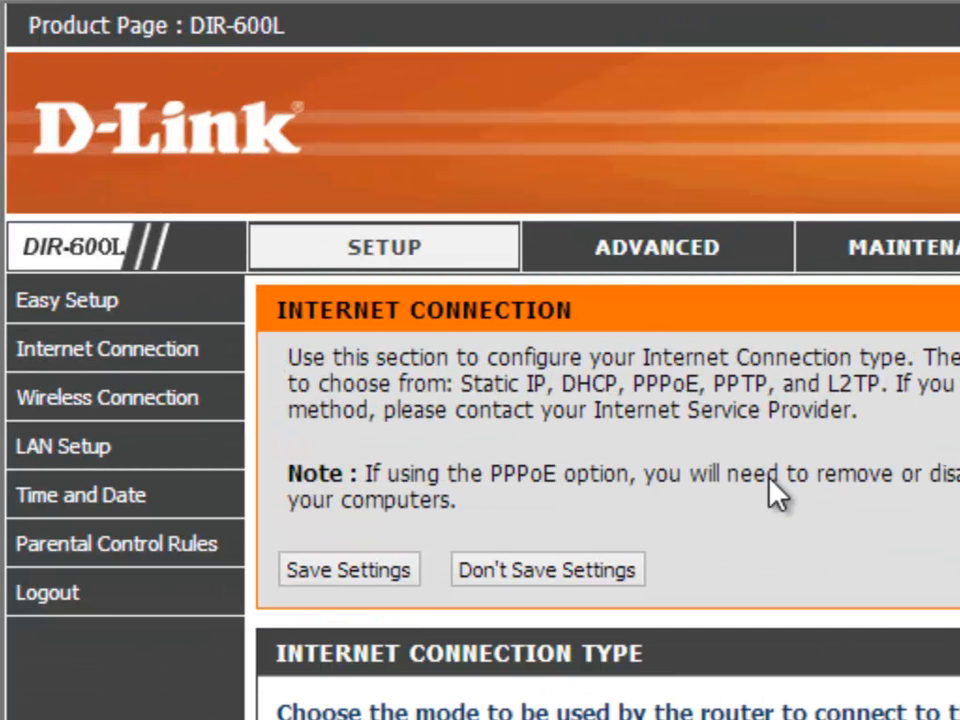
click(662, 258)
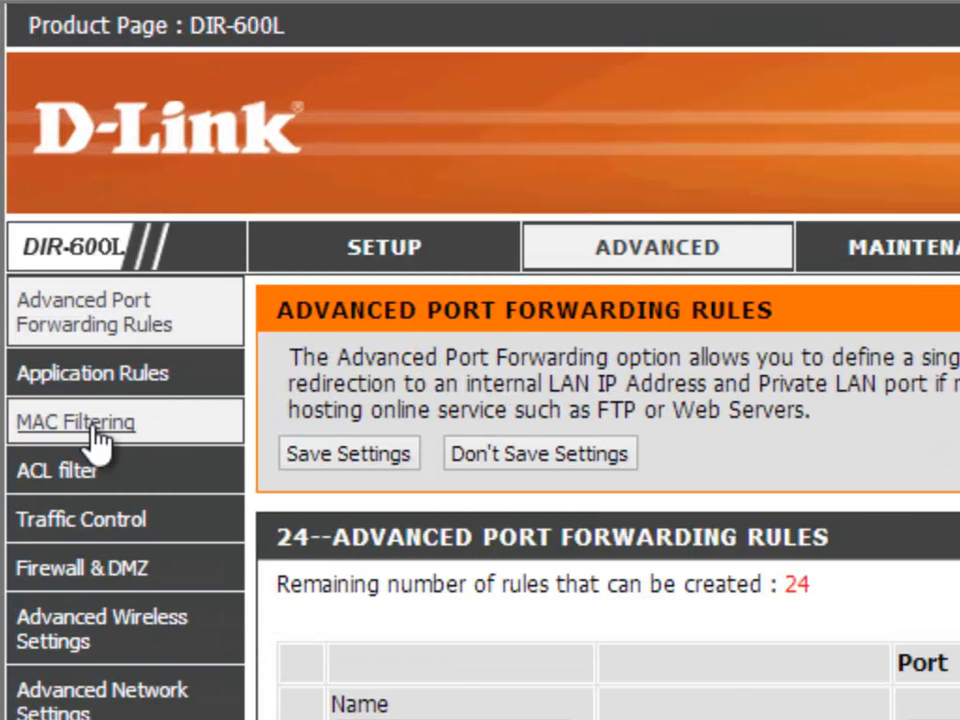
click(176, 438)
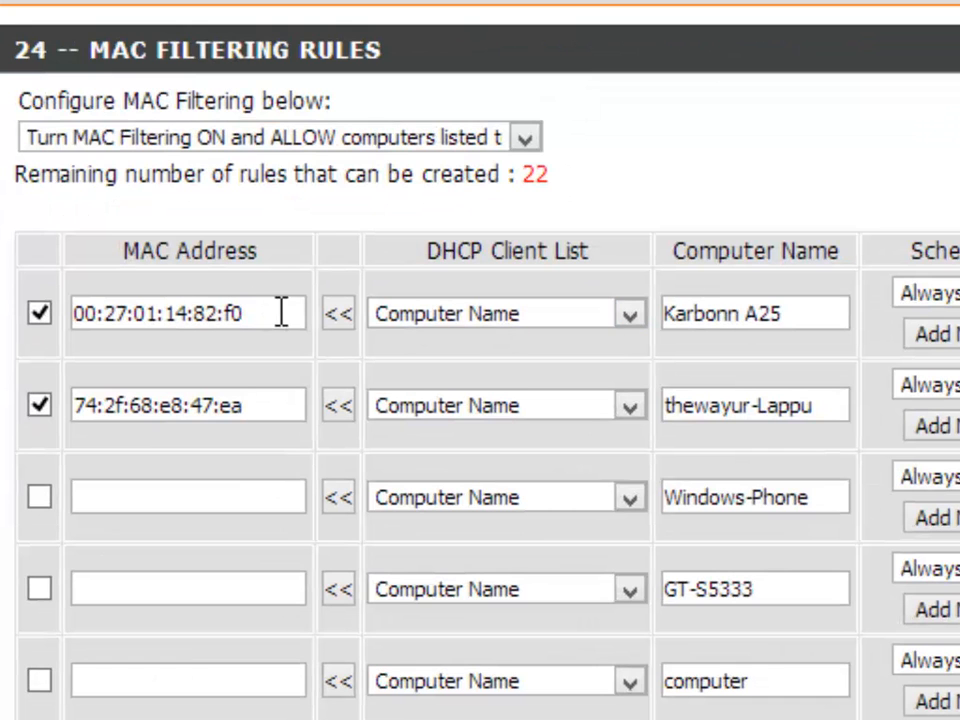
Step: Turn MAC filtering off, and set it back to ON and ALLOW computers listed to access the network
click(212, 146)
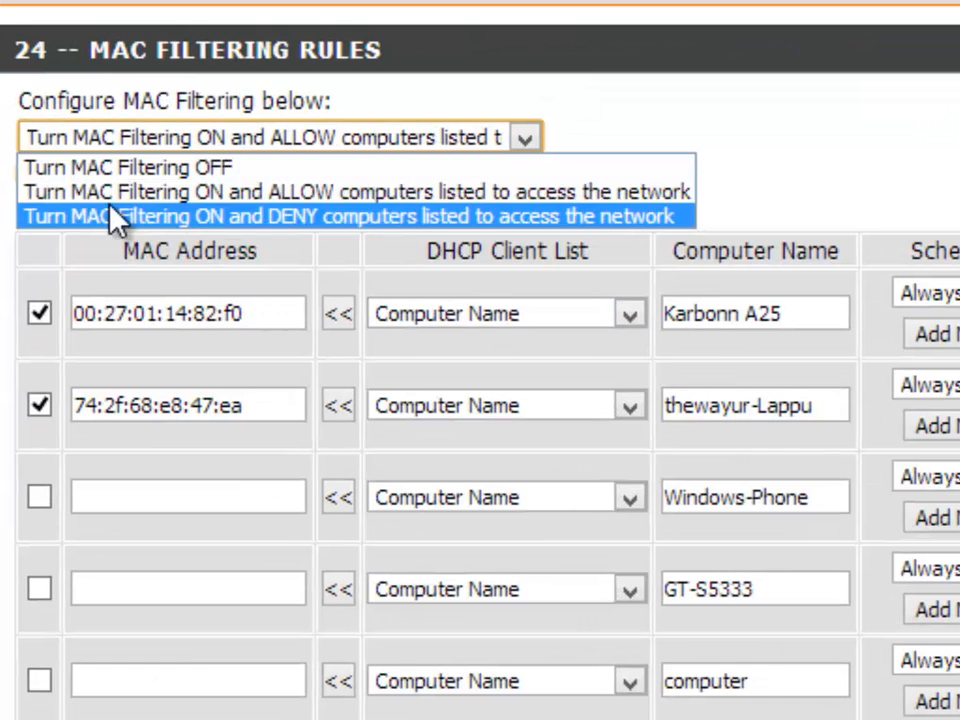
click(288, 168)
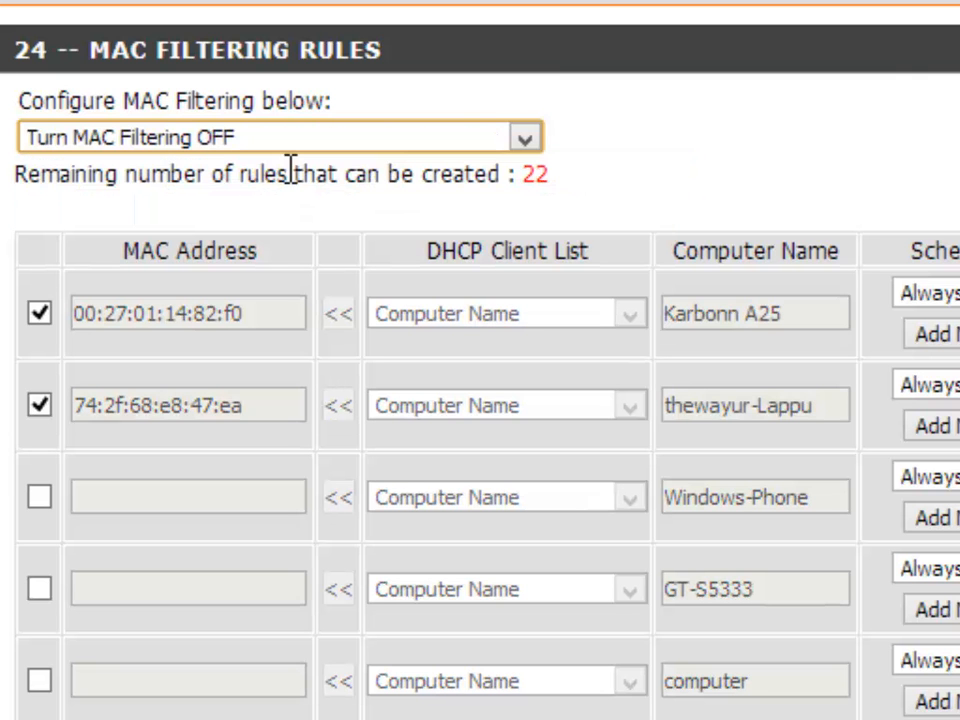
click(236, 142)
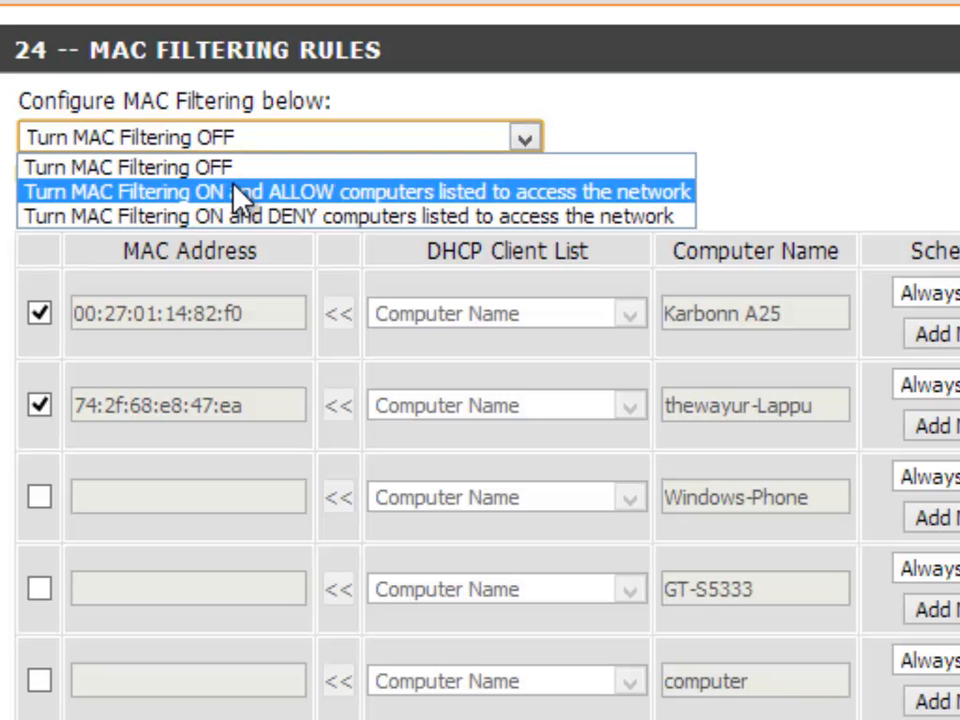
click(317, 195)
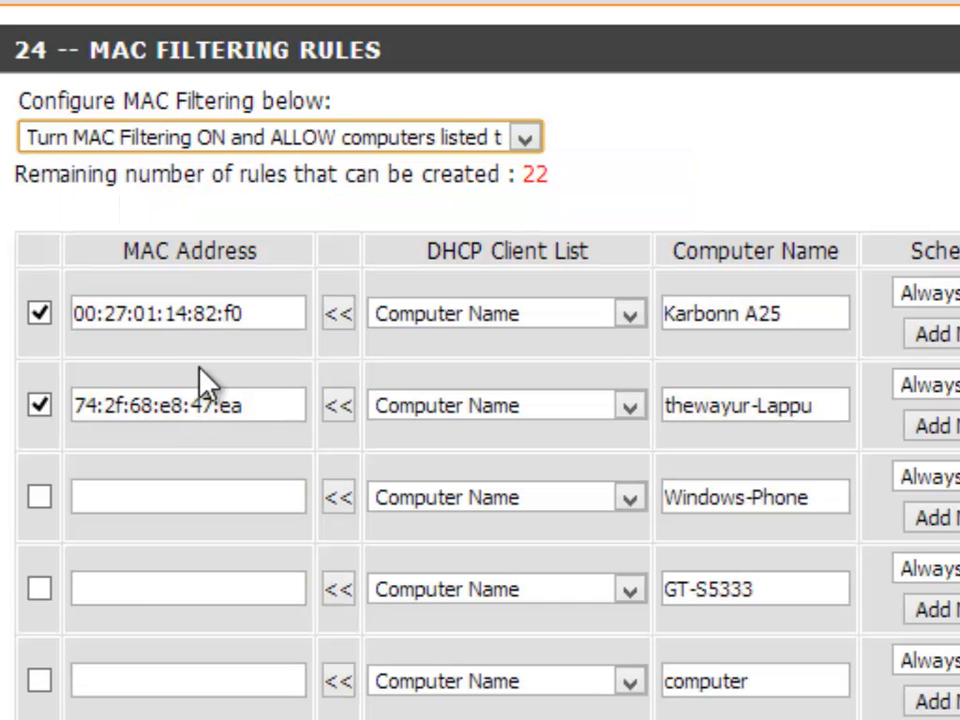
Step: Examine the MAC address entries of the two enabled filtering rules, Karbonn A25 and thewayur-Lappu
click(197, 321)
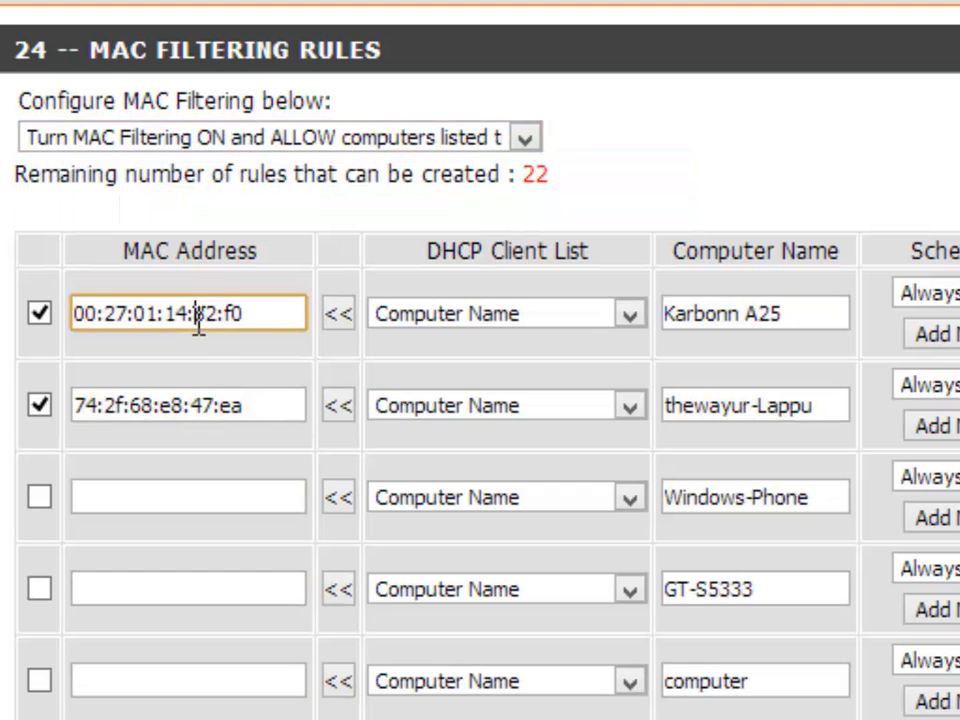
double_click(214, 328)
drag(266, 411, 84, 405)
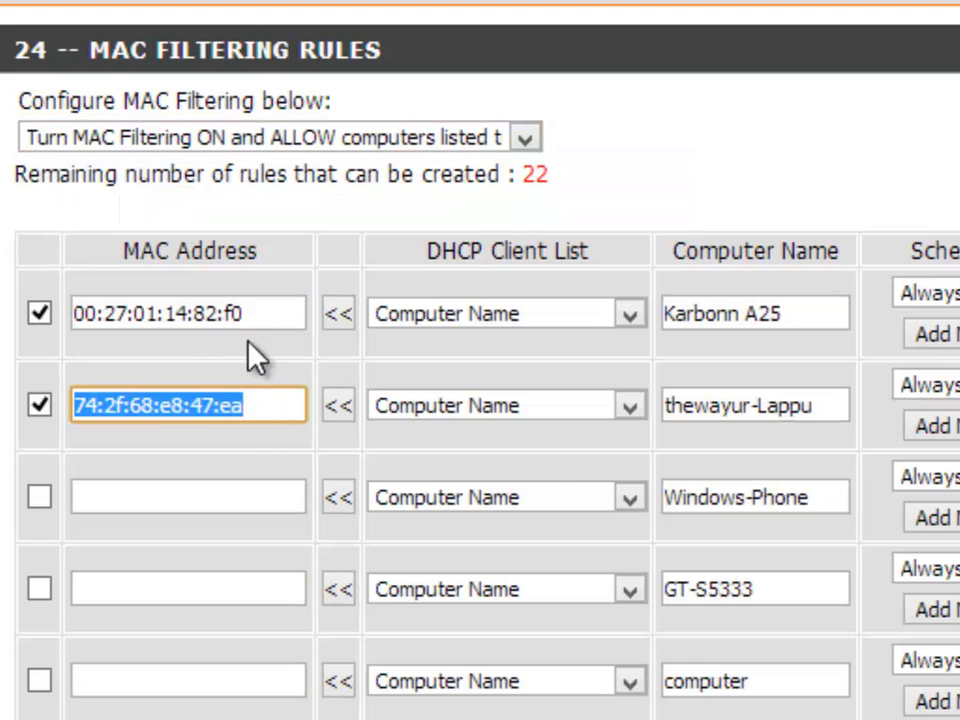
double_click(227, 313)
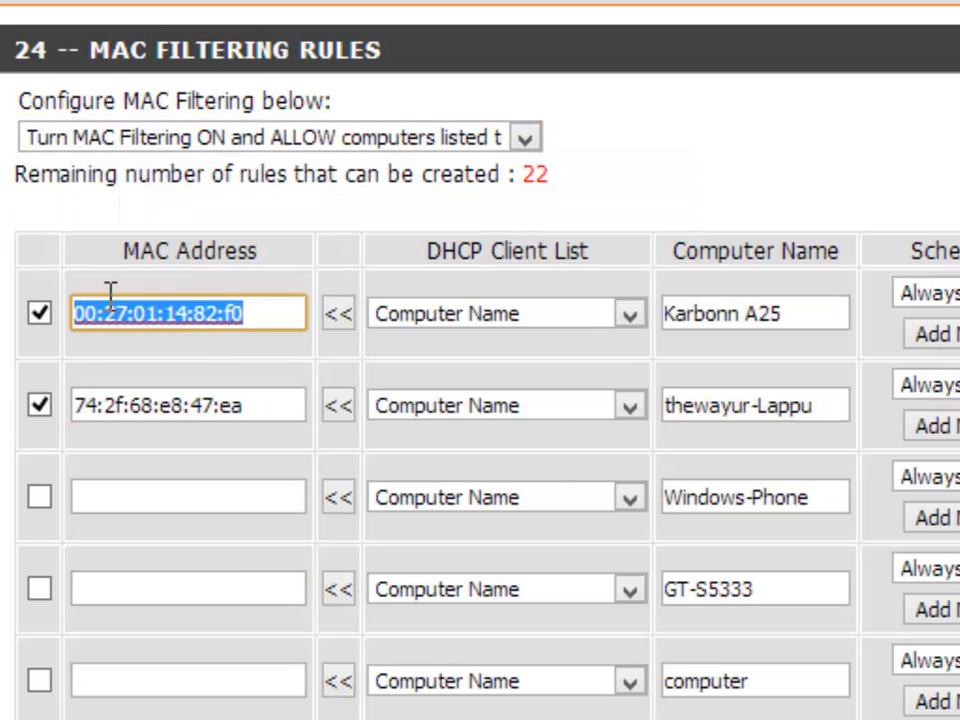
click(253, 316)
click(255, 410)
click(268, 313)
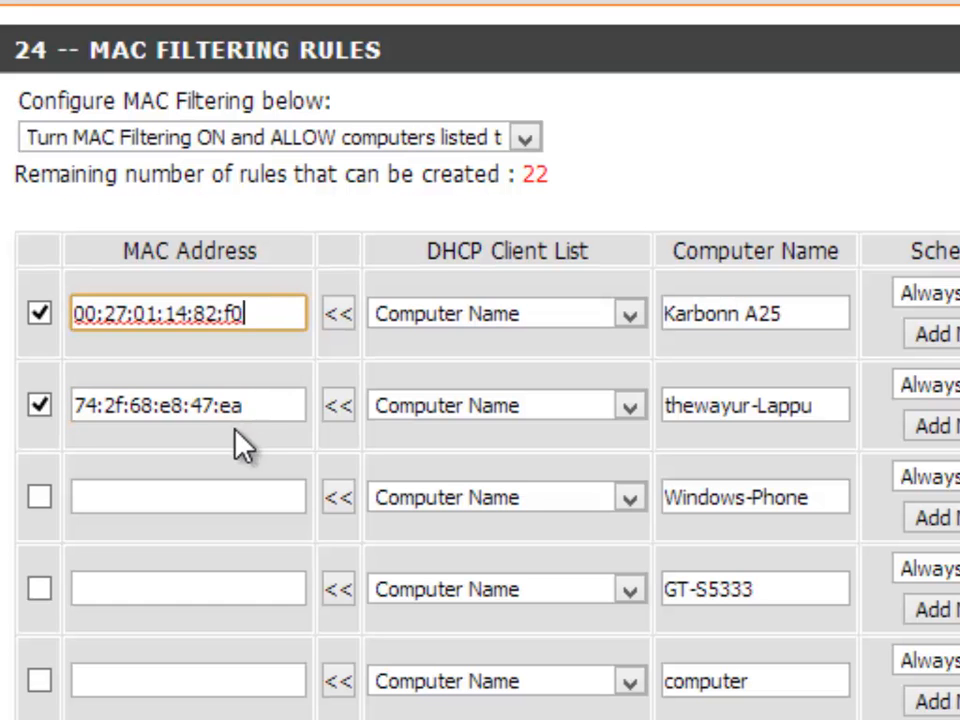
click(240, 410)
click(279, 315)
click(242, 404)
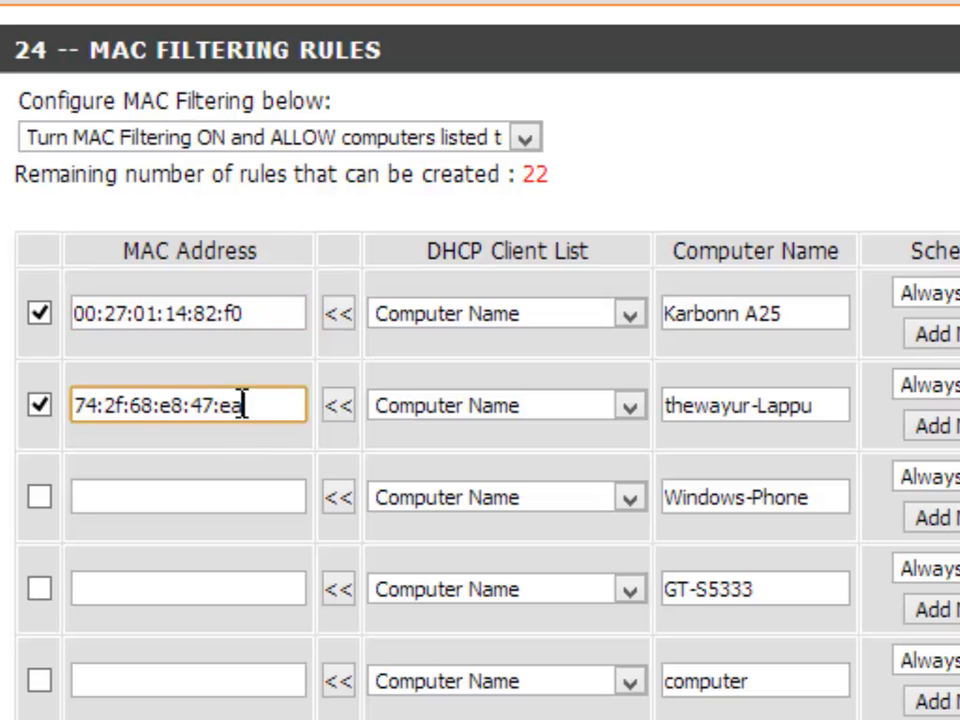
click(261, 310)
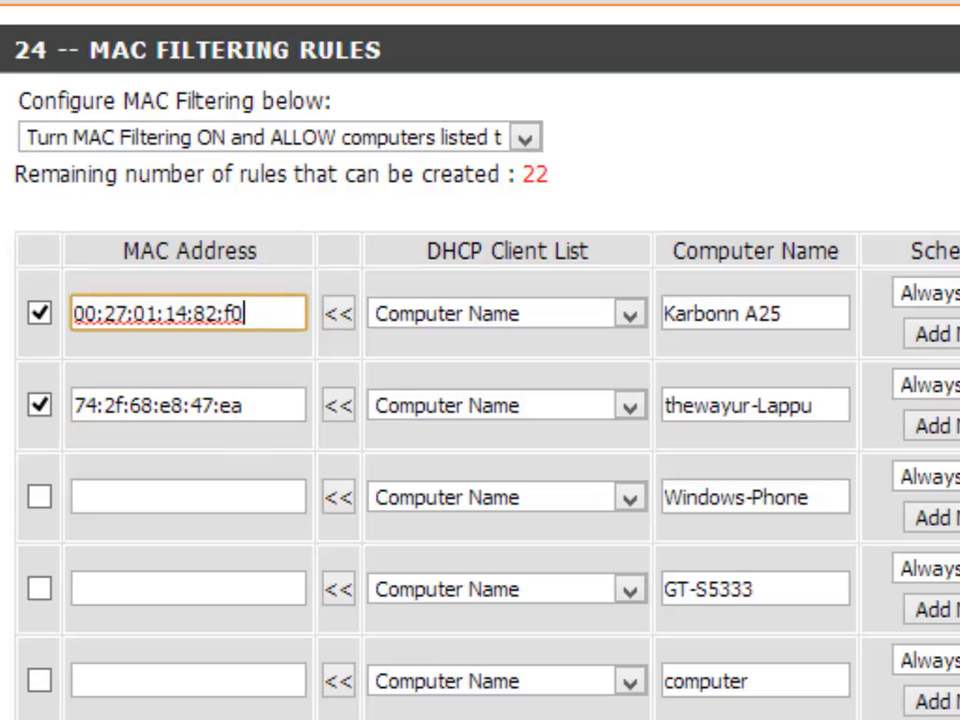
Step: Choose Turn MAC Filtering ON and ALLOW computers listed to access the network as the filtering mode
click(483, 143)
click(486, 145)
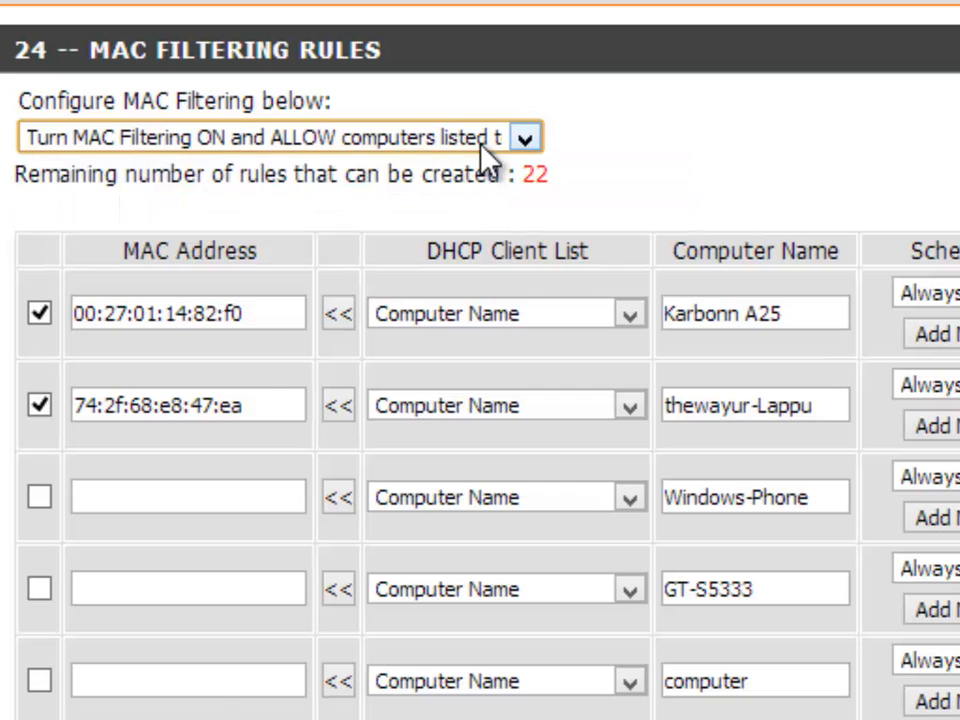
click(312, 145)
click(298, 201)
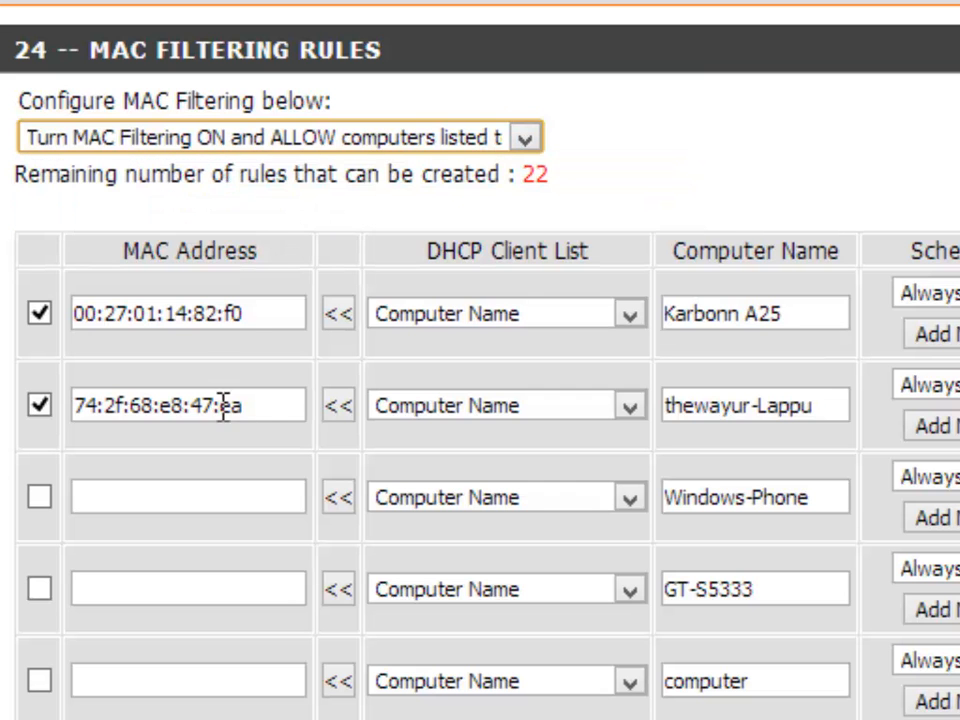
Step: Highlight the MAC address of the thewayur-Lappu rule and then that of the Karbonn A25 rule to compare them
drag(273, 408, 33, 404)
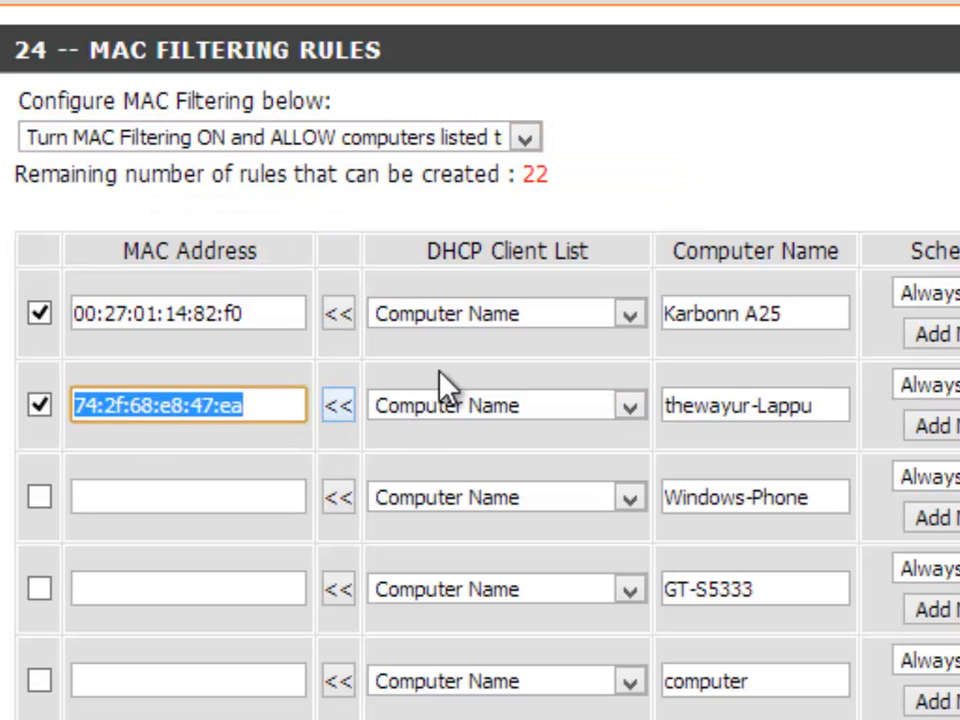
click(262, 313)
drag(262, 313, 35, 318)
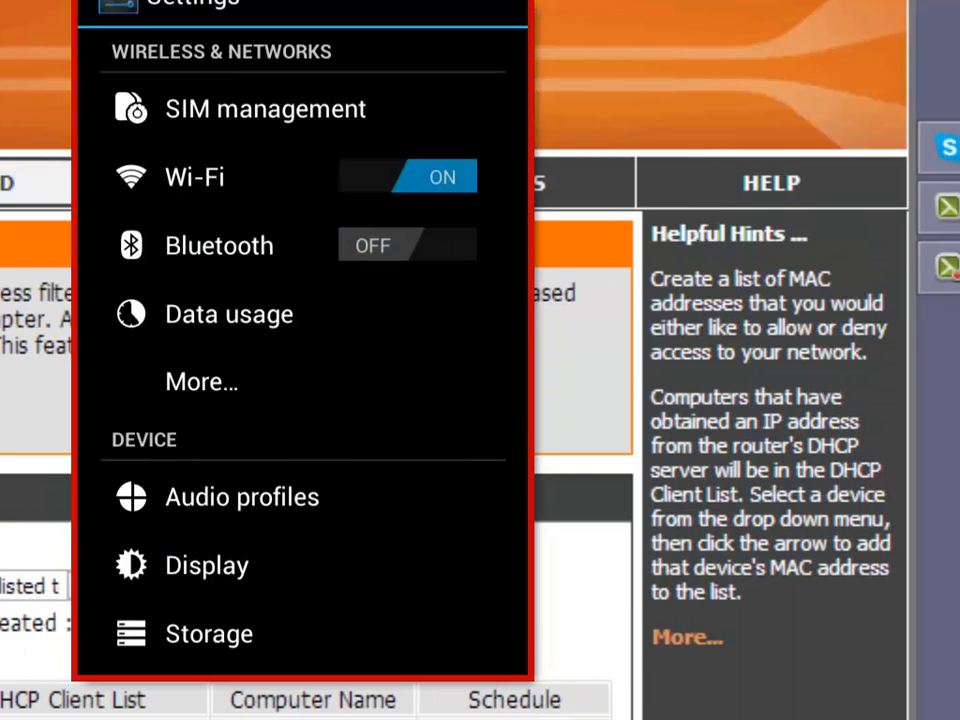
Step: Save the MAC filtering settings with the Karbonn A25 rule disabled, and reboot the router
click(950, 712)
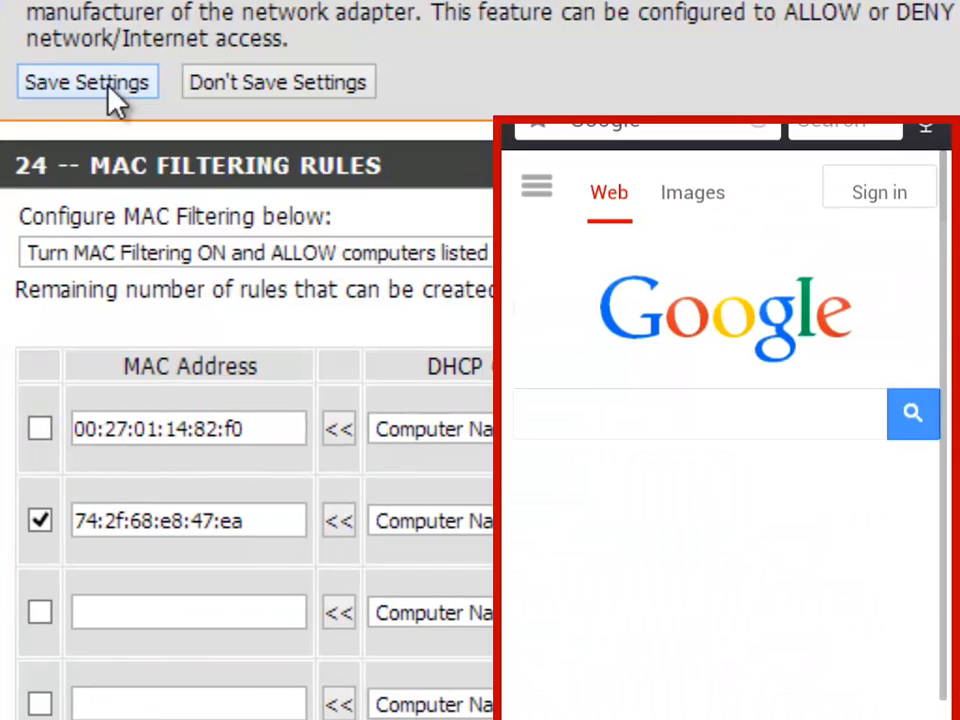
click(100, 82)
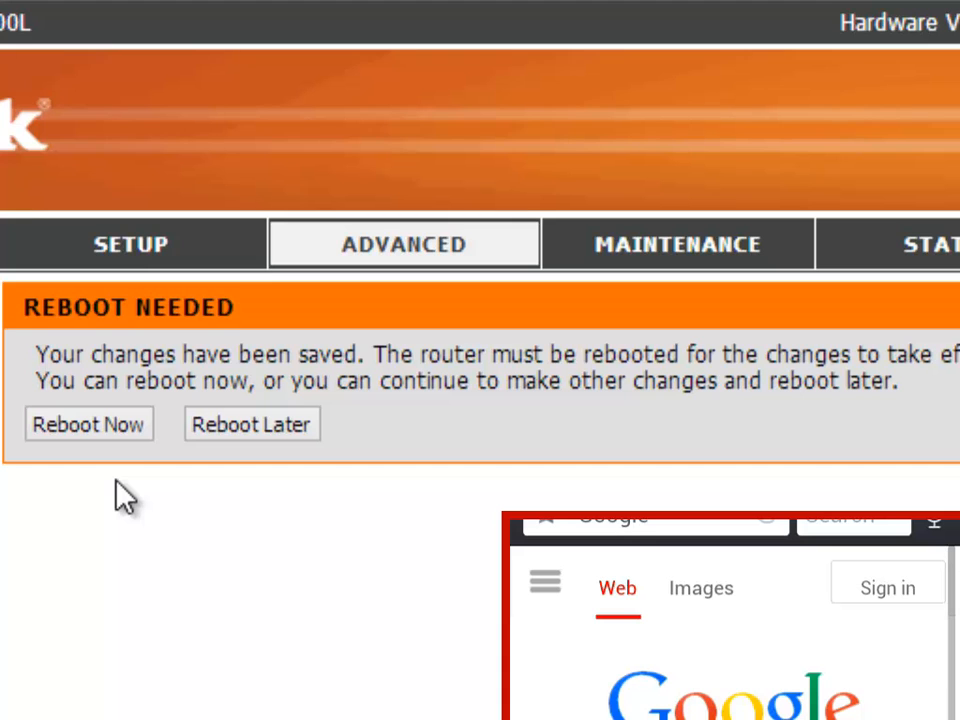
click(92, 432)
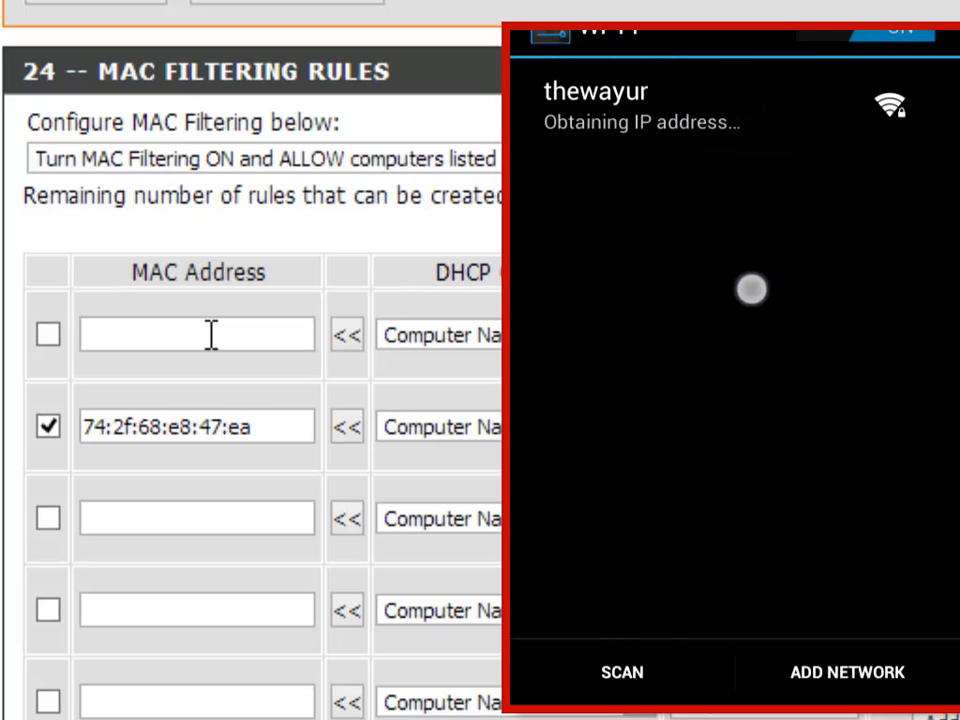
Step: Review the first rule's MAC address field, the filtering mode and the MAC address of the enabled thewayur-Lappu rule
click(211, 334)
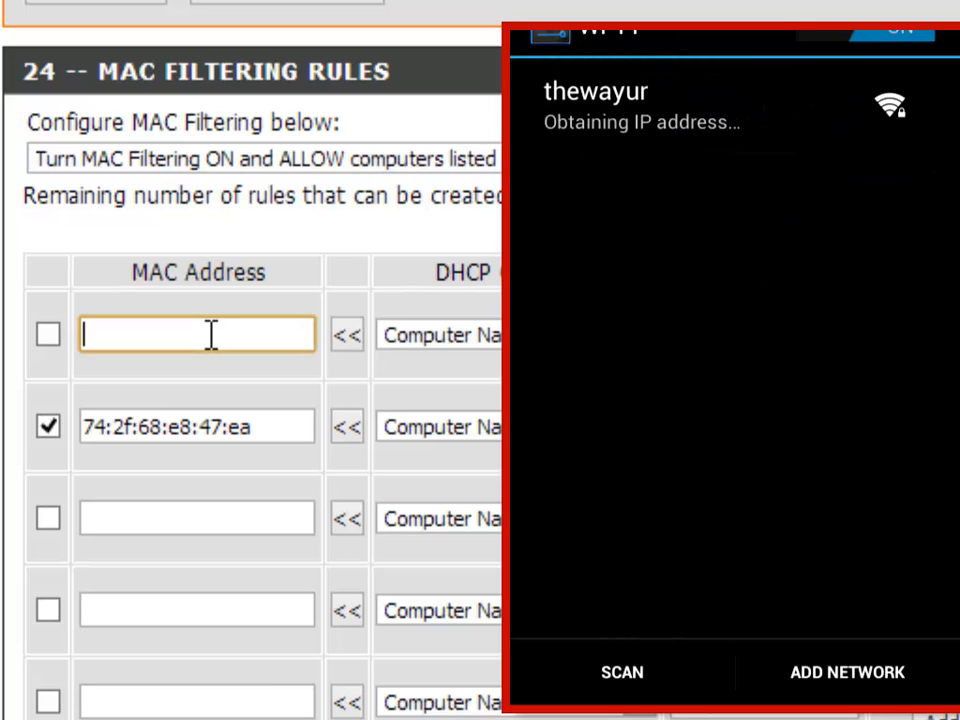
click(399, 165)
click(399, 165)
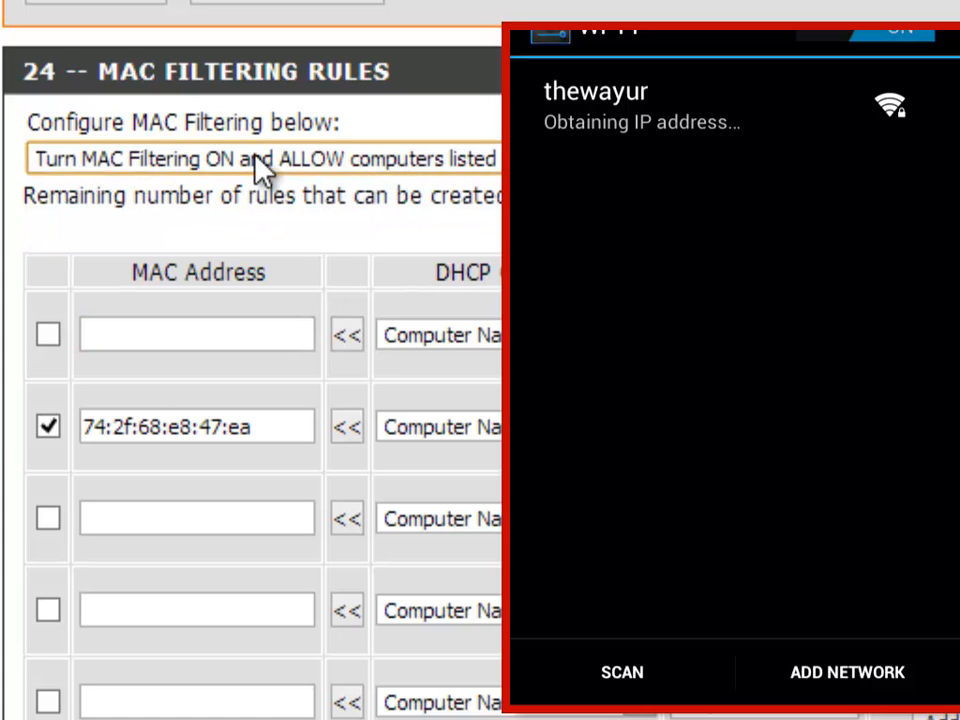
drag(132, 426, 252, 426)
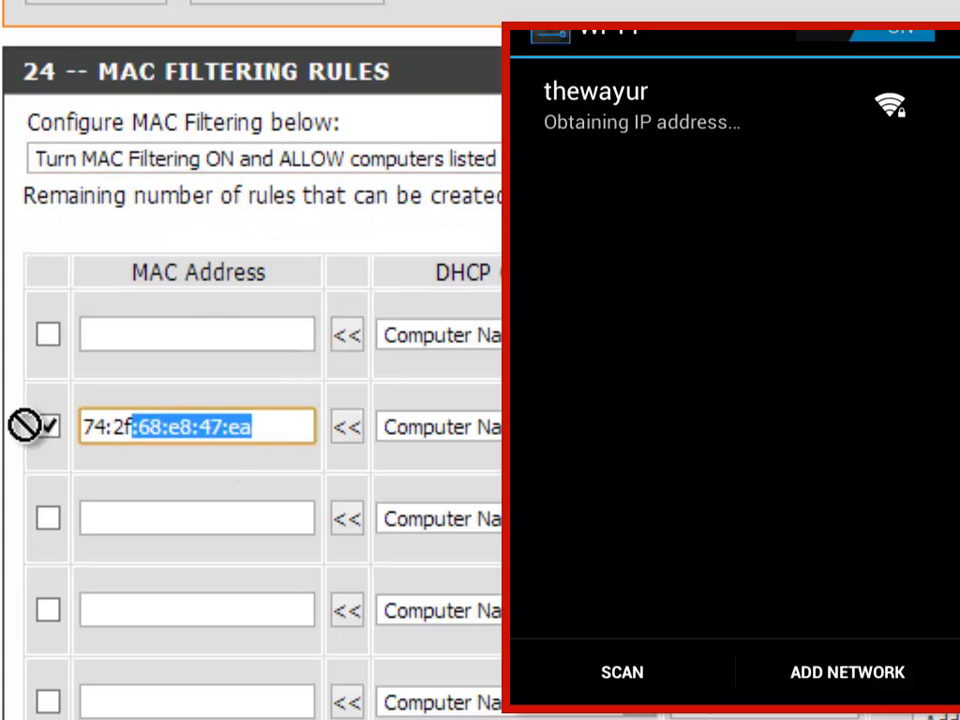
click(288, 443)
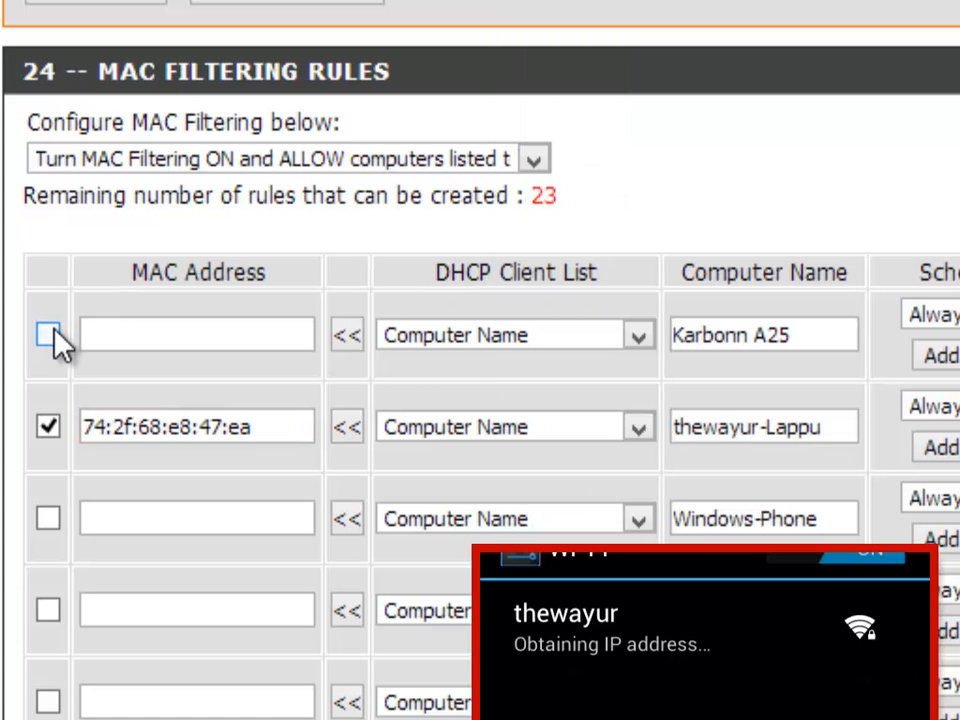
Step: Fill the first rule's MAC address from the DHCP client android-53f23ed219c1c65a and check it against the phone's address, 00:27:01:14:82:f0
click(476, 336)
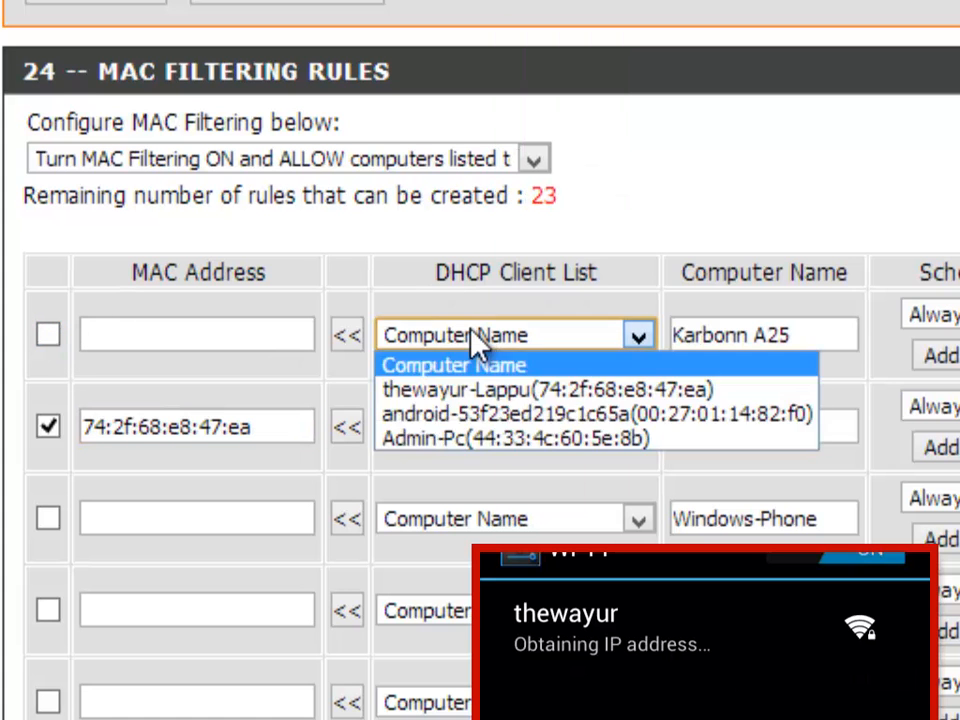
click(496, 416)
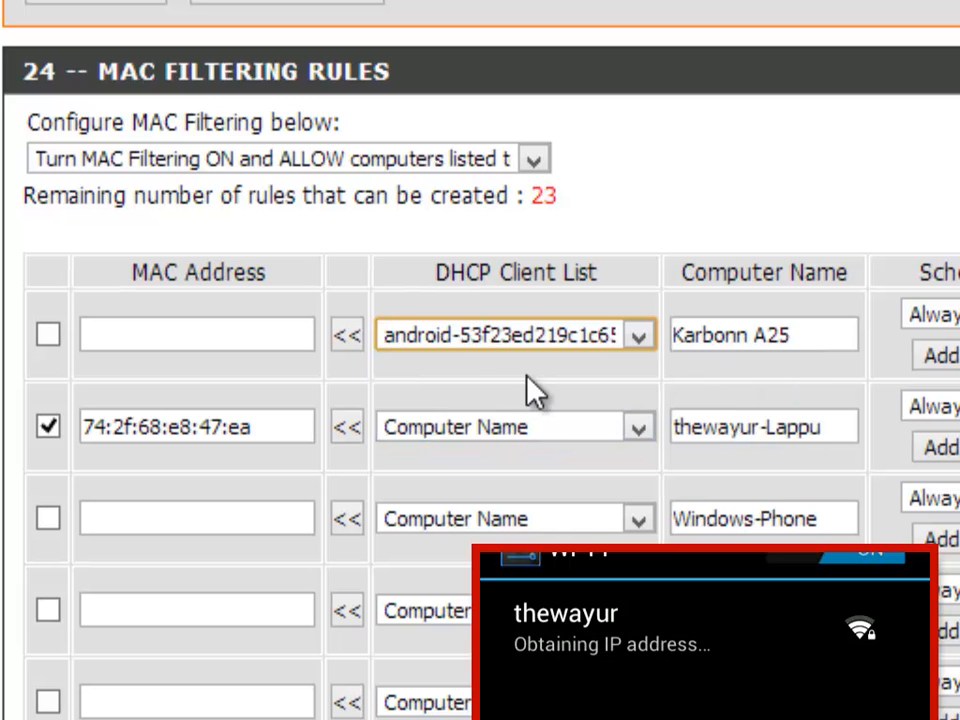
click(352, 338)
drag(311, 343, 41, 321)
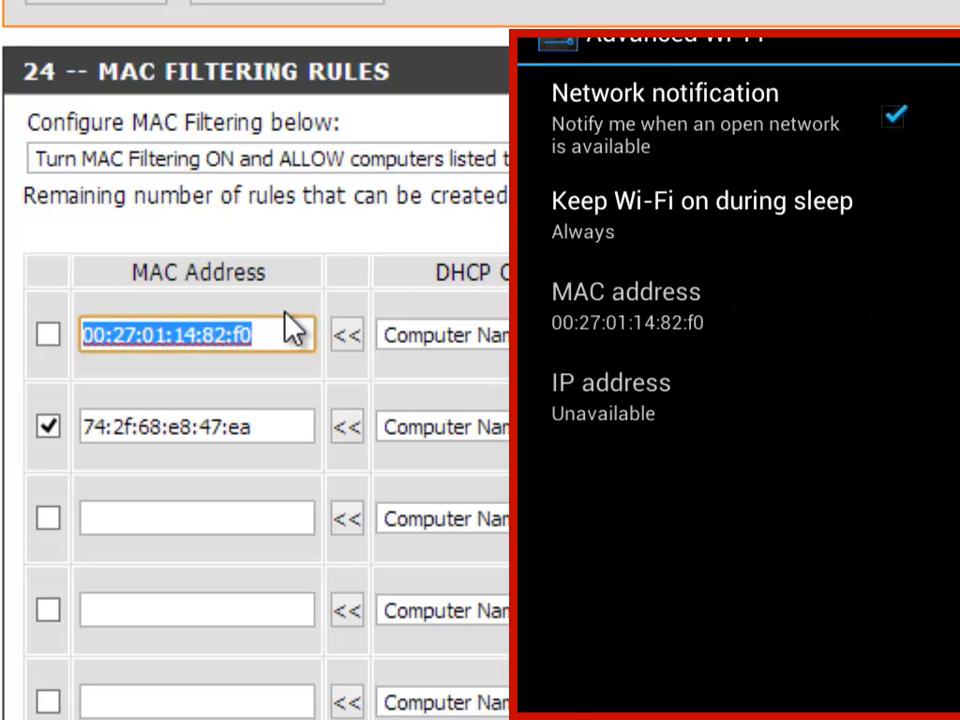
click(276, 338)
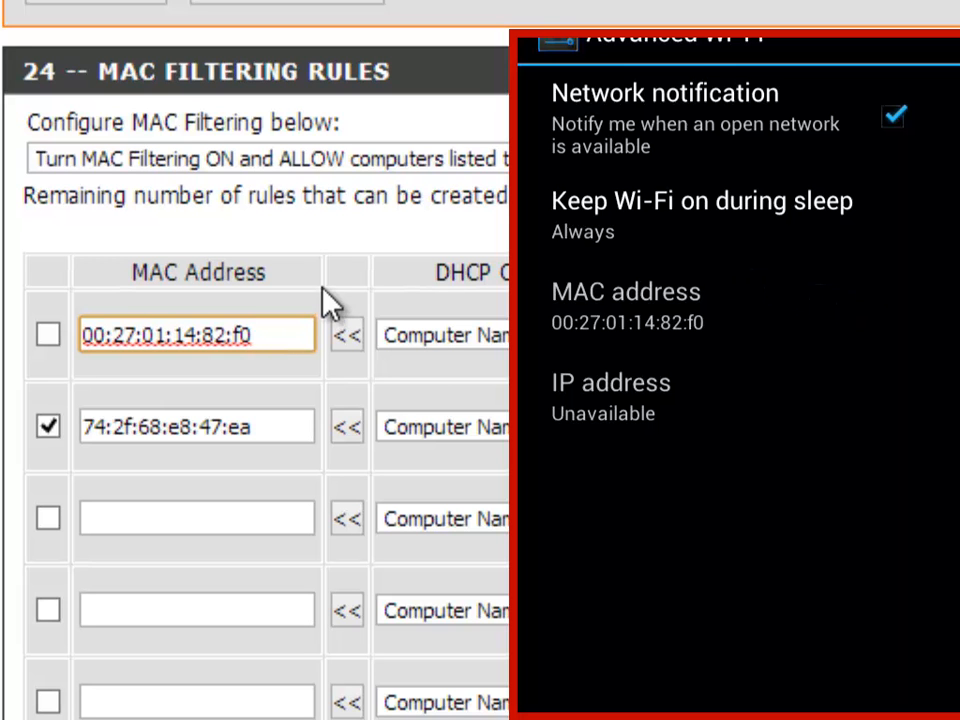
Step: Enable the first rule, then save the MAC filtering settings and reboot the router
click(47, 335)
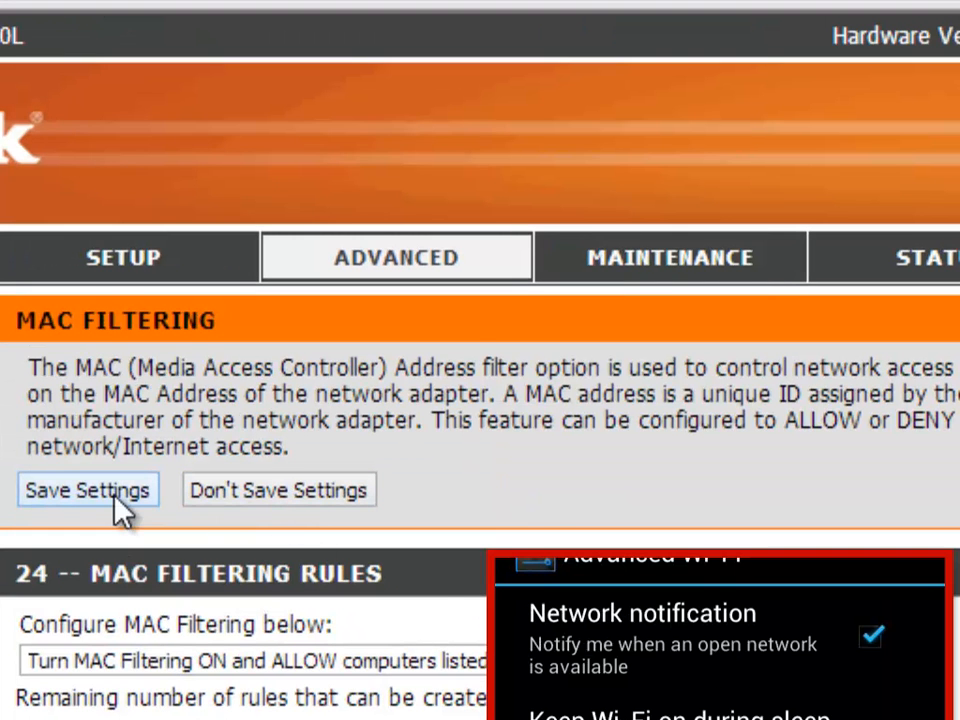
click(122, 506)
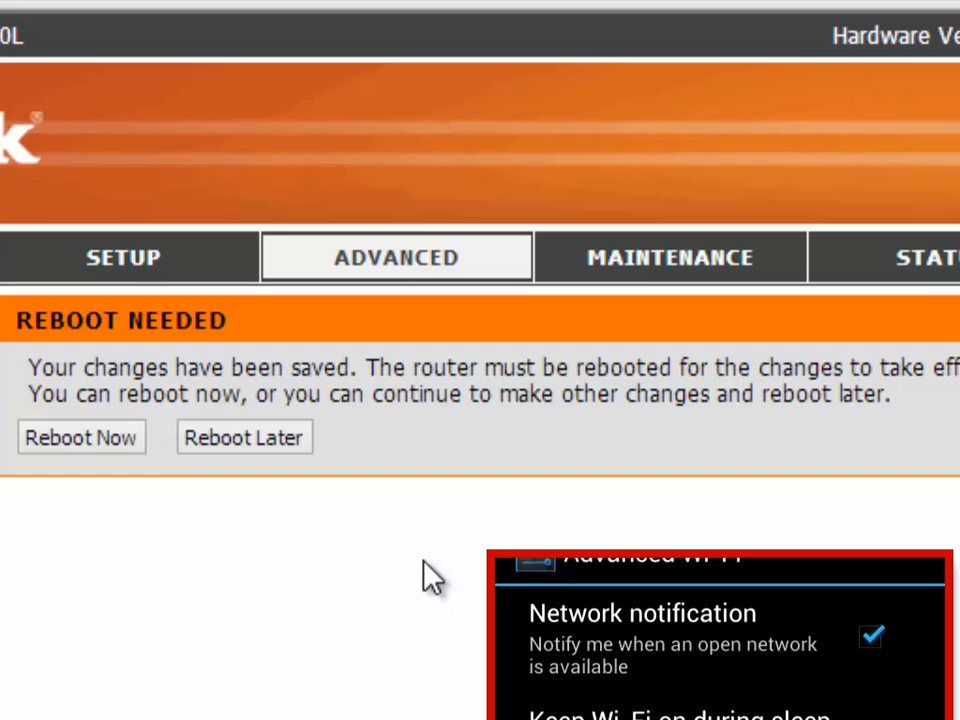
click(142, 440)
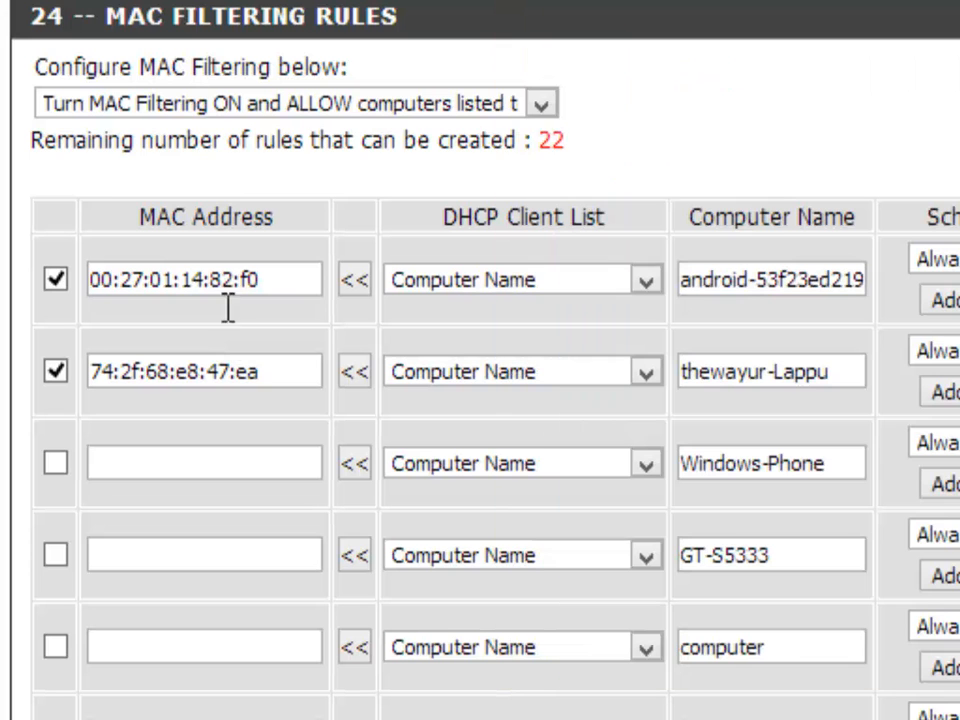
Step: Switch MAC filtering to ON and DENY computers listed, and set it back to ON and ALLOW computers listed
click(370, 104)
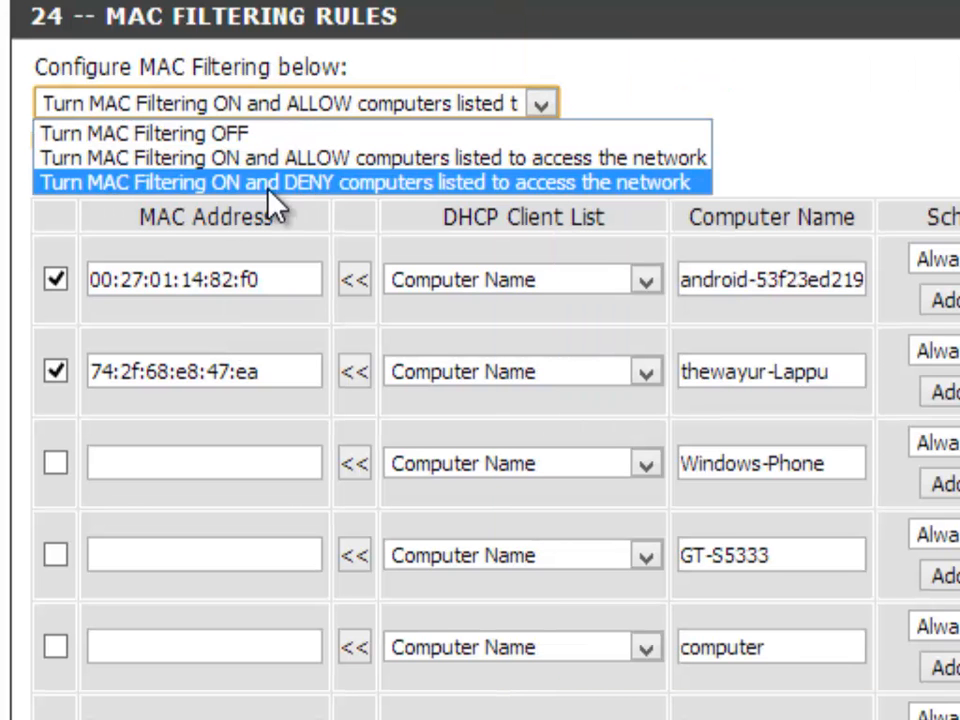
click(319, 184)
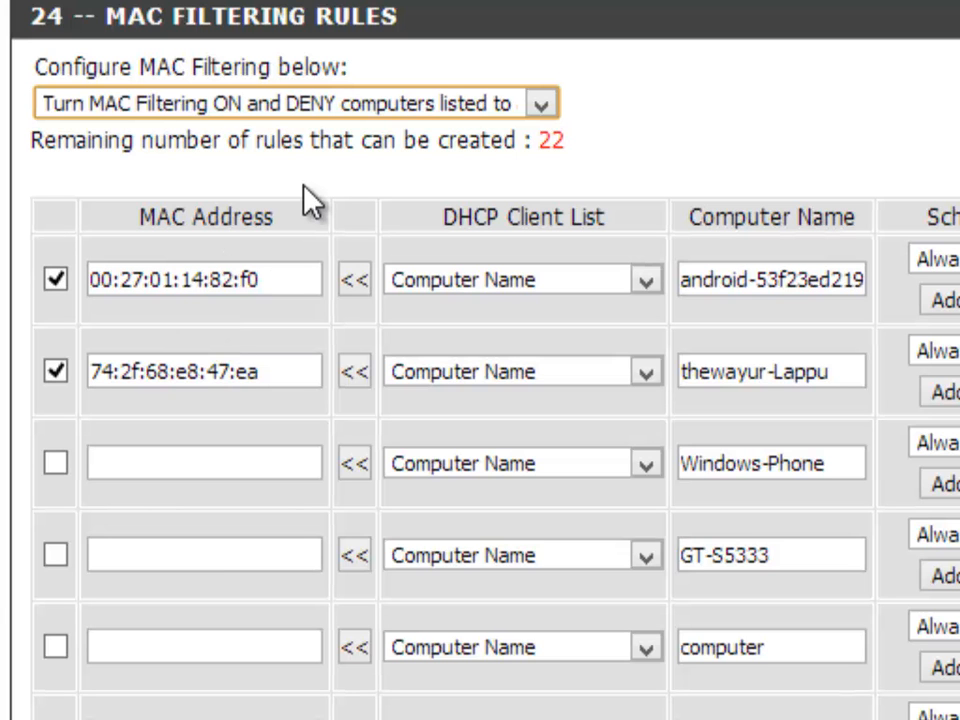
click(323, 100)
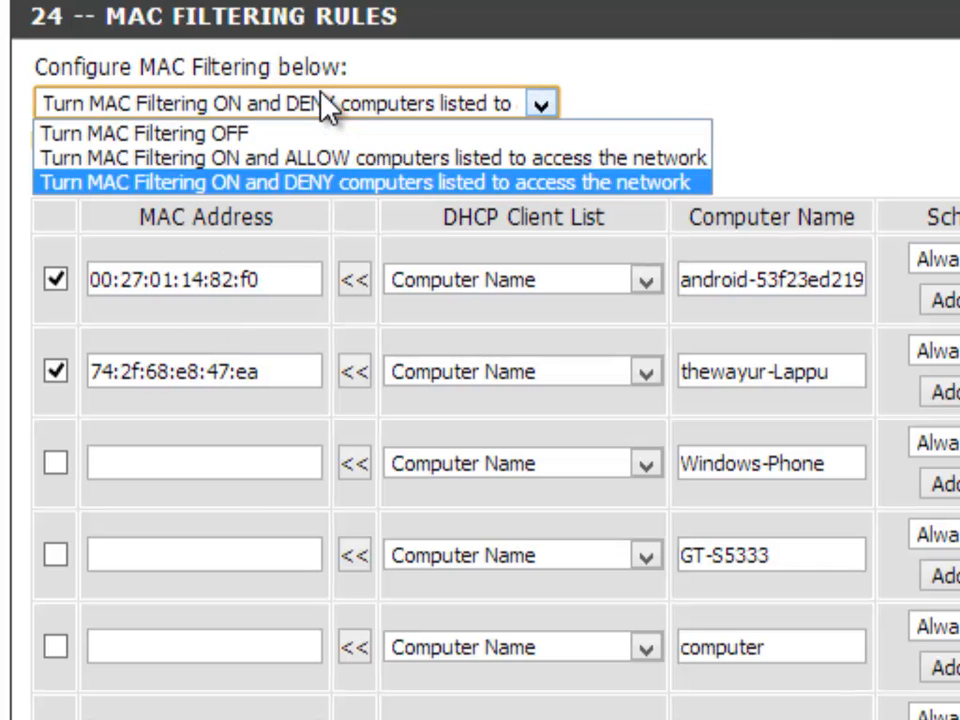
click(318, 155)
Step: Leave the router's configuration page and return to the desktop
click(775, 20)
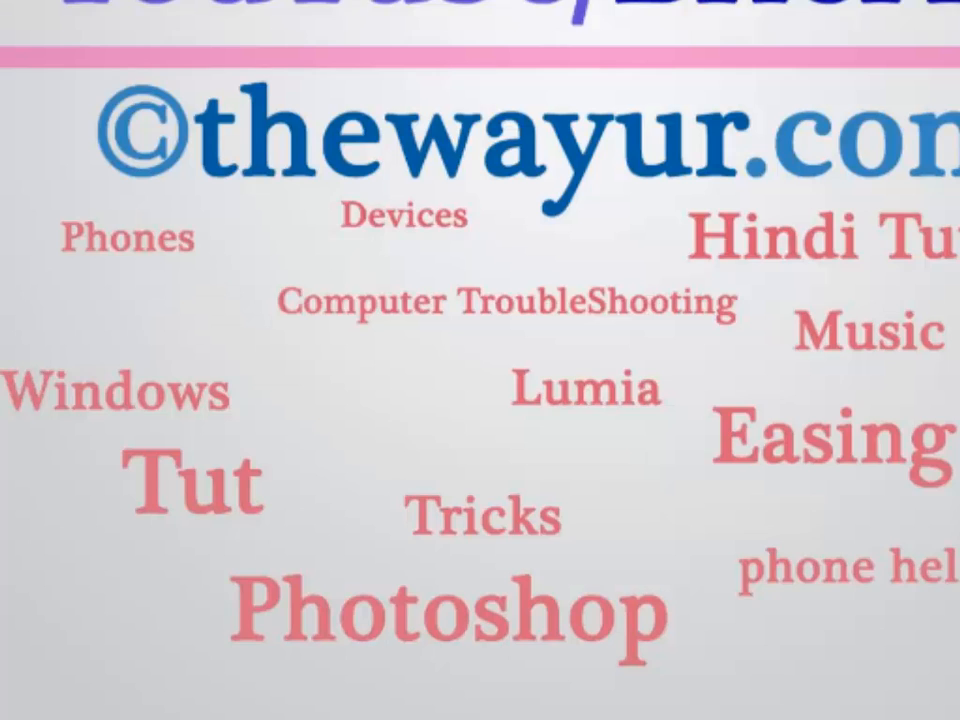
right_click(484, 300)
click(529, 358)
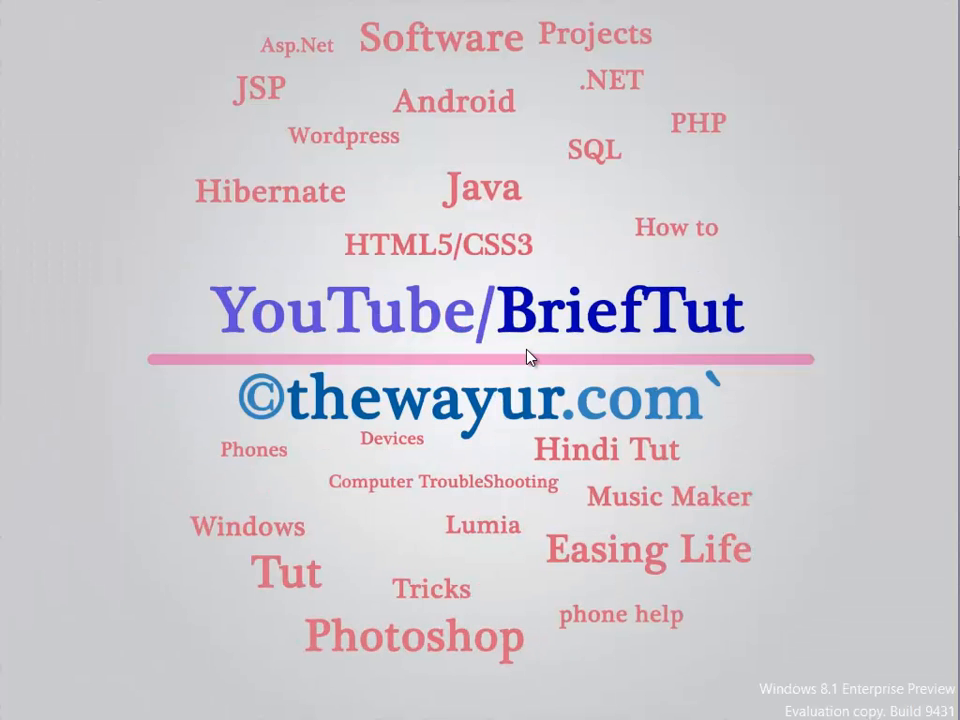